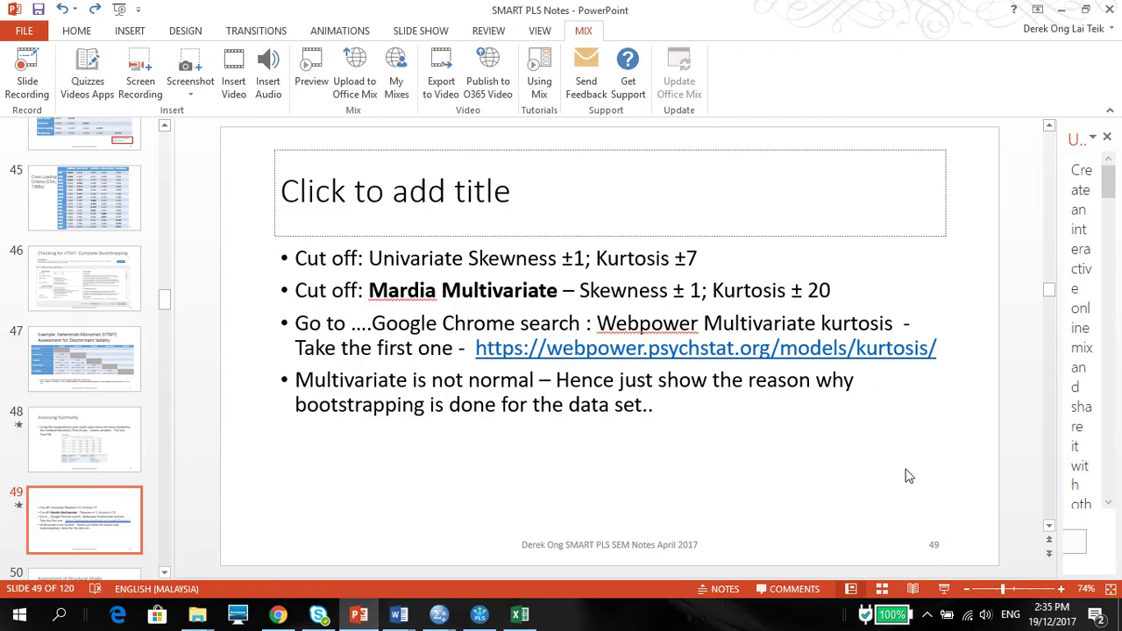
Copy the Final Results Latent Variable scores from the PLS Algorithm report in Excel format
click(482, 615)
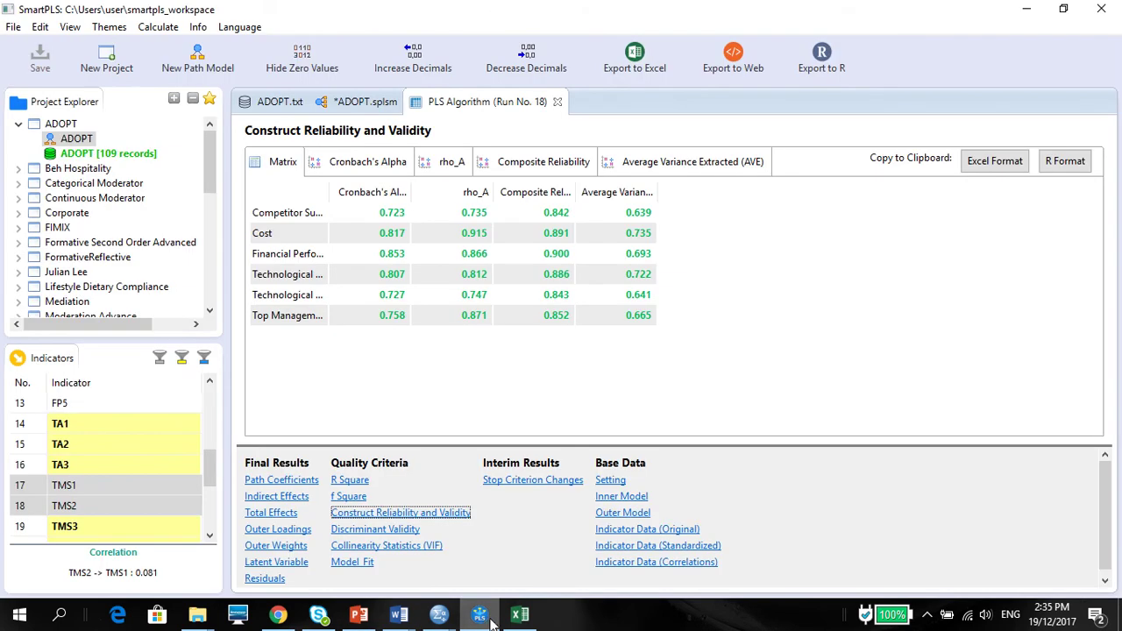
click(351, 106)
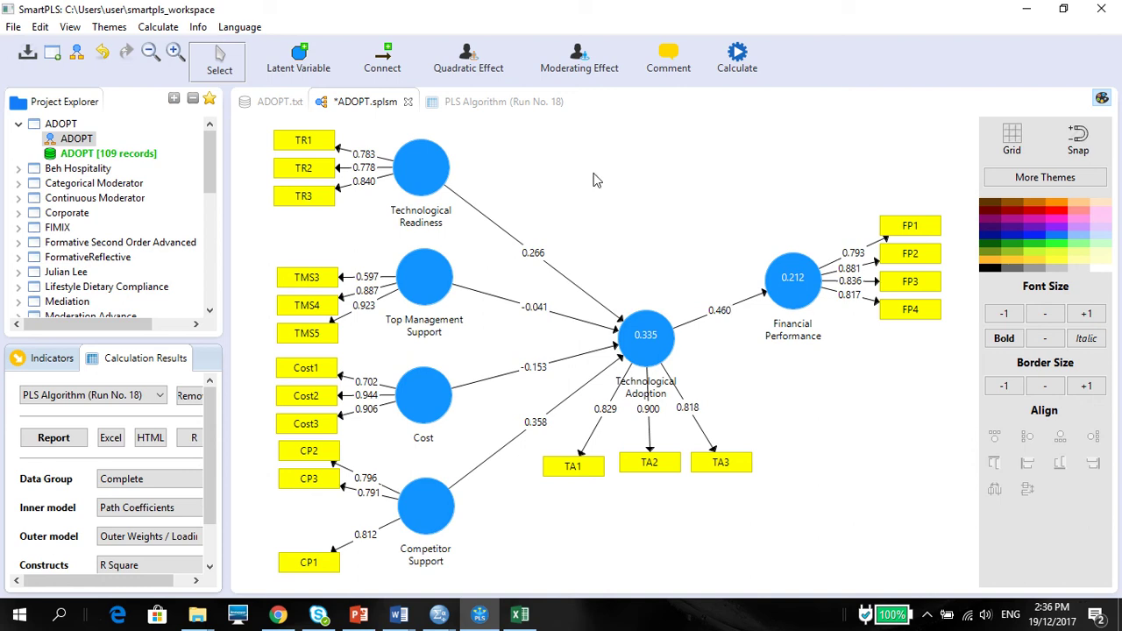
click(518, 105)
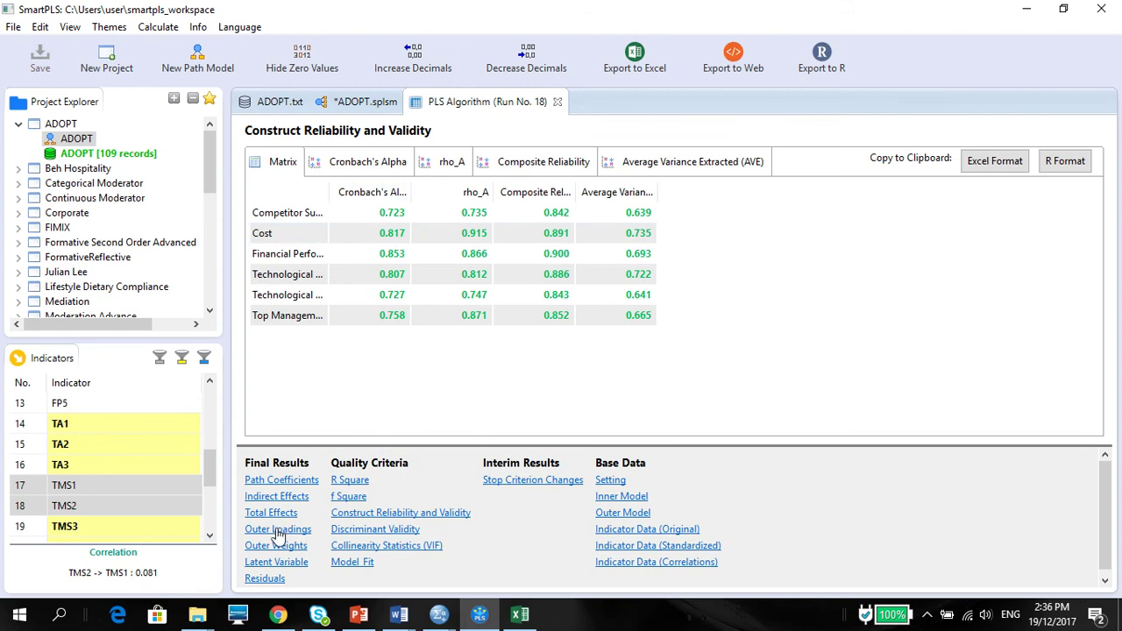
click(277, 564)
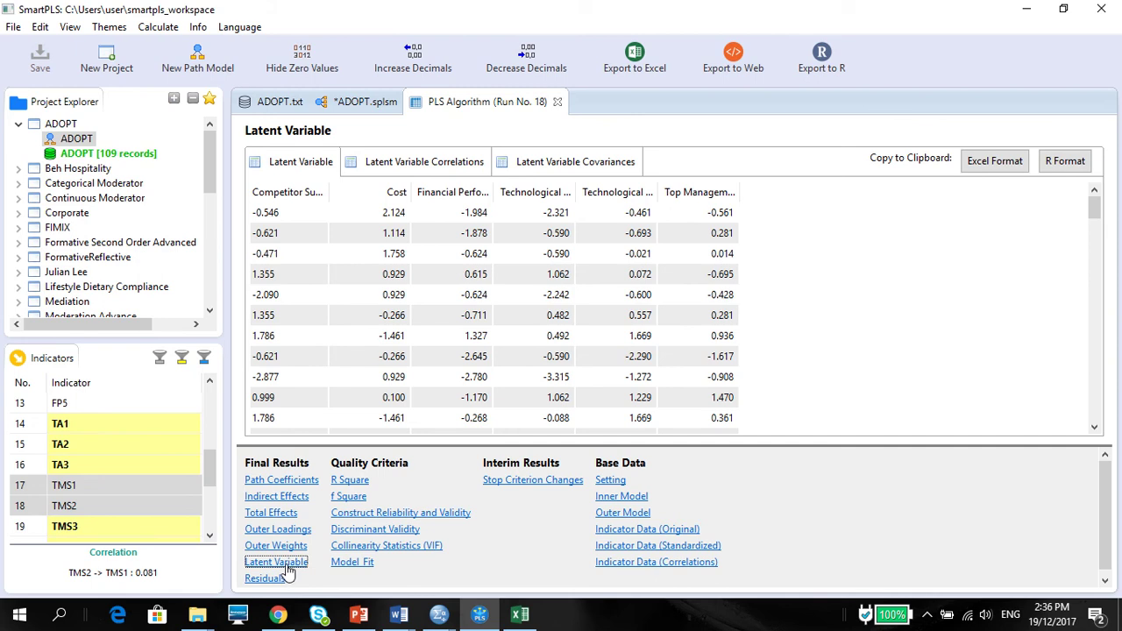
click(995, 169)
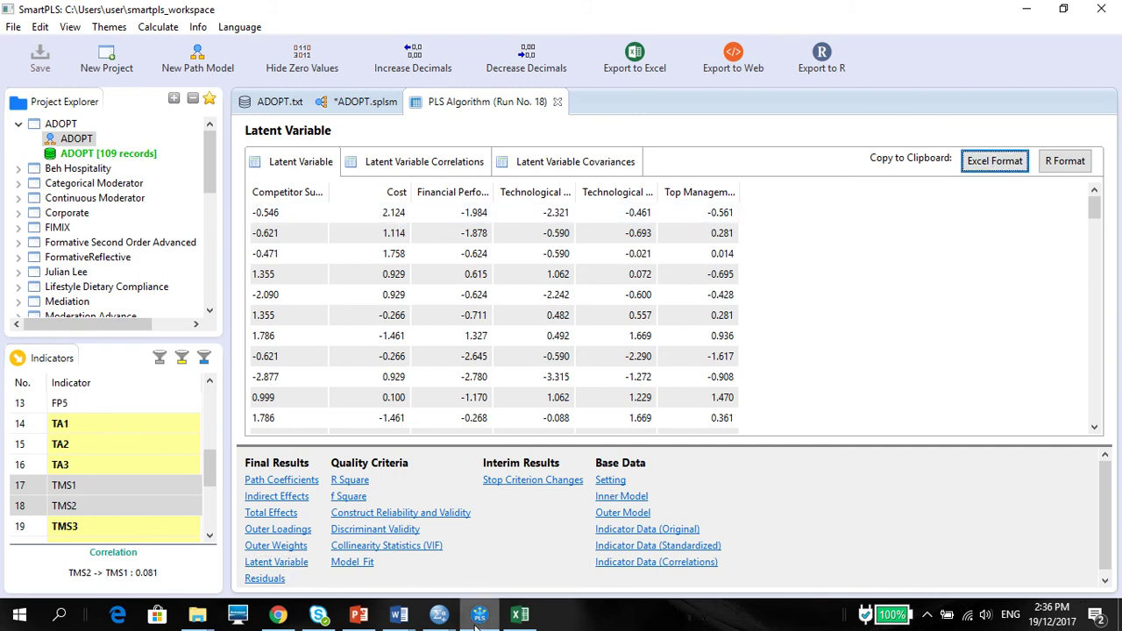
click(522, 616)
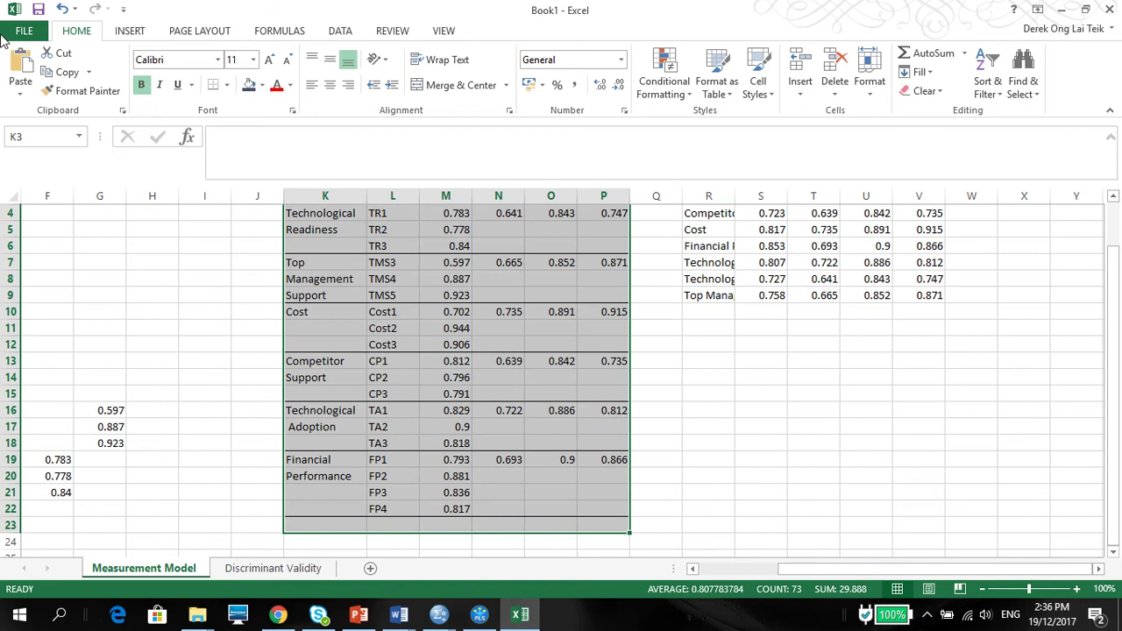
Create a blank Excel workbook and paste the latent variable scores into cell A1
click(21, 35)
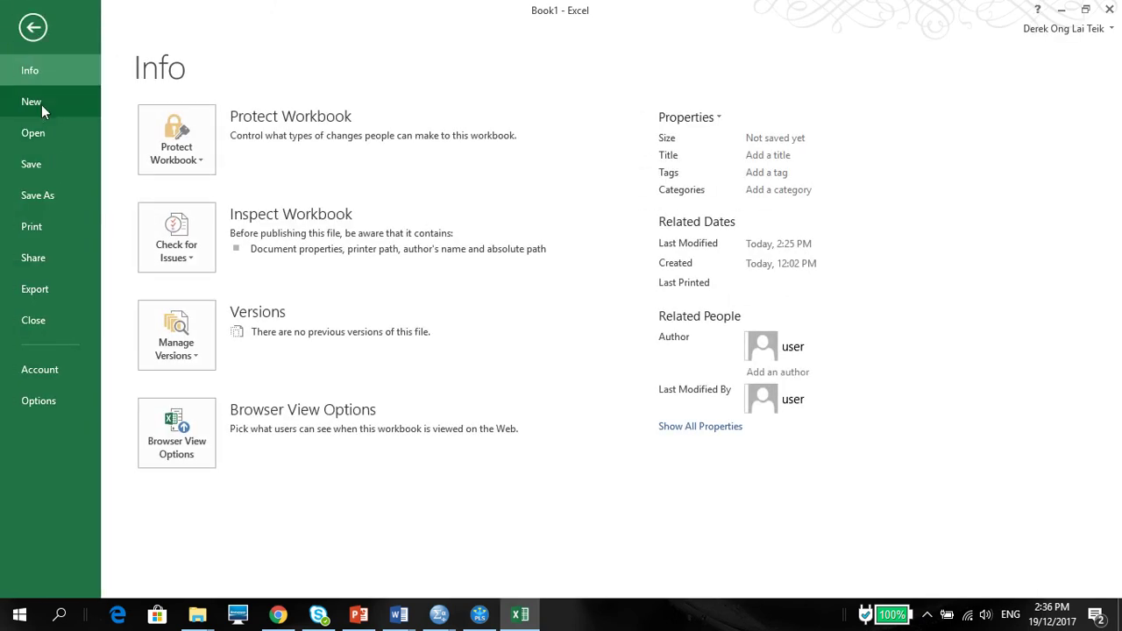
click(41, 103)
click(246, 254)
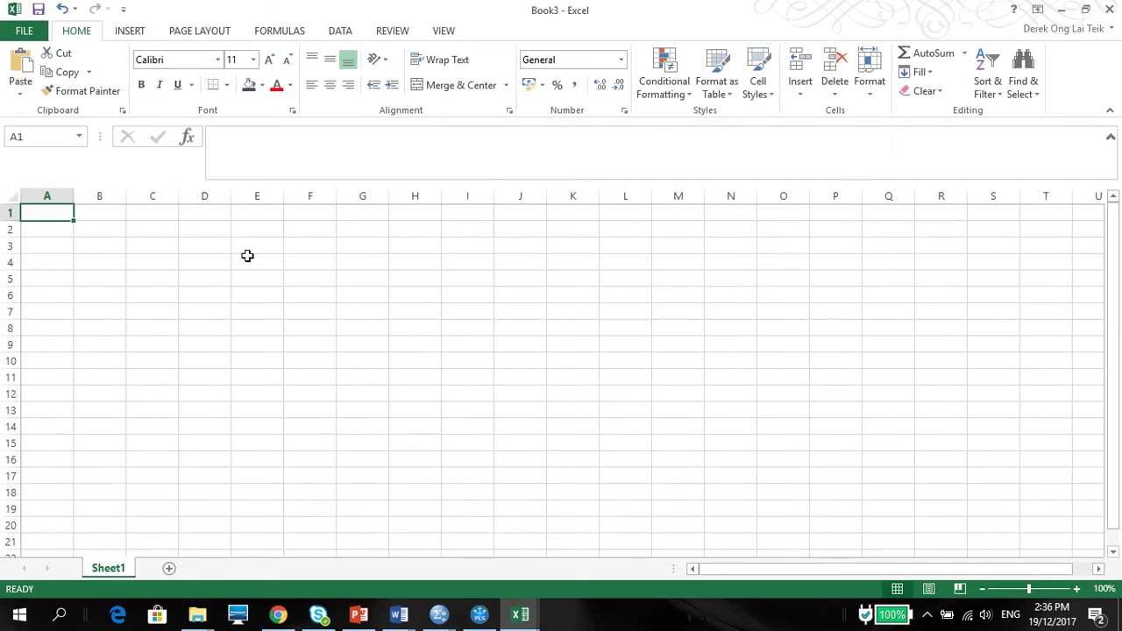
right_click(34, 218)
click(68, 290)
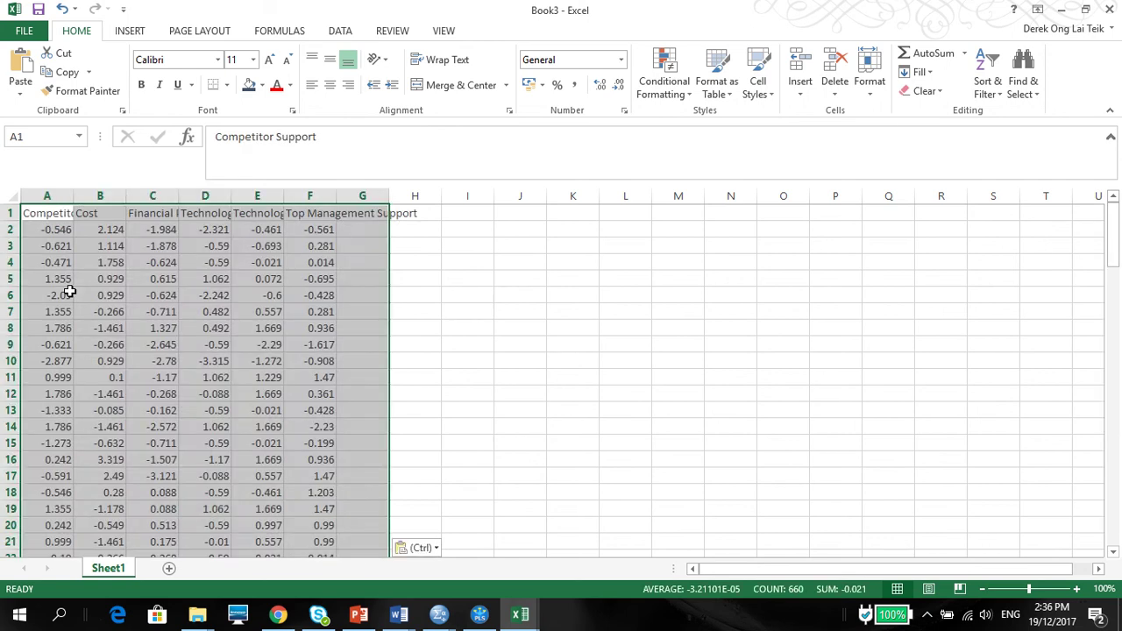
Save the workbook to the Desktop as 'Multivariate Normality'
click(13, 30)
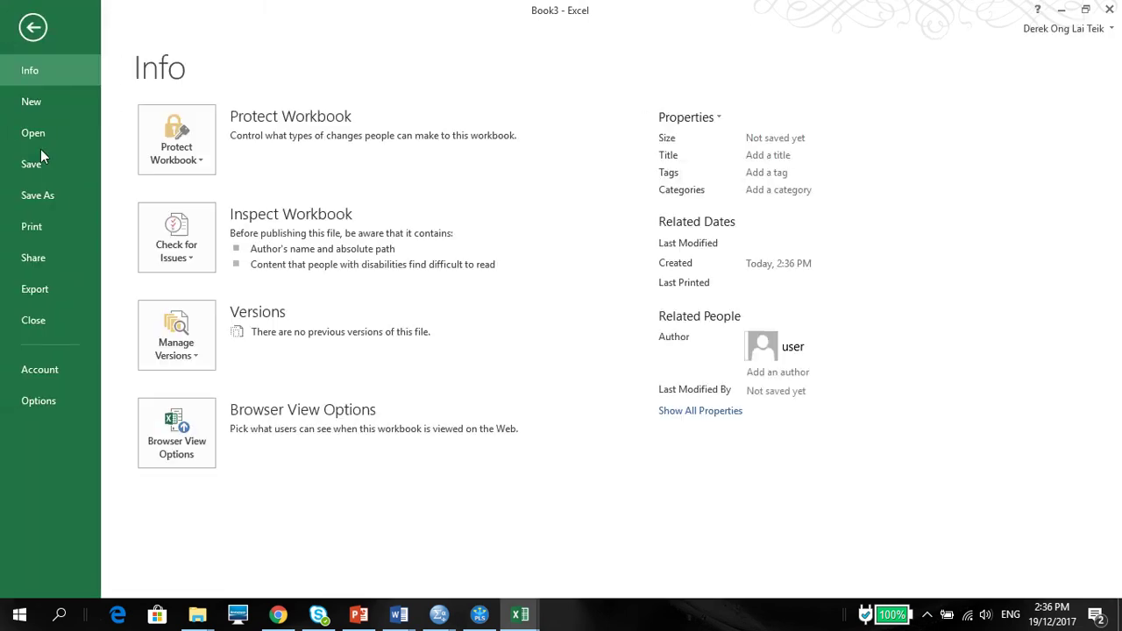
click(62, 193)
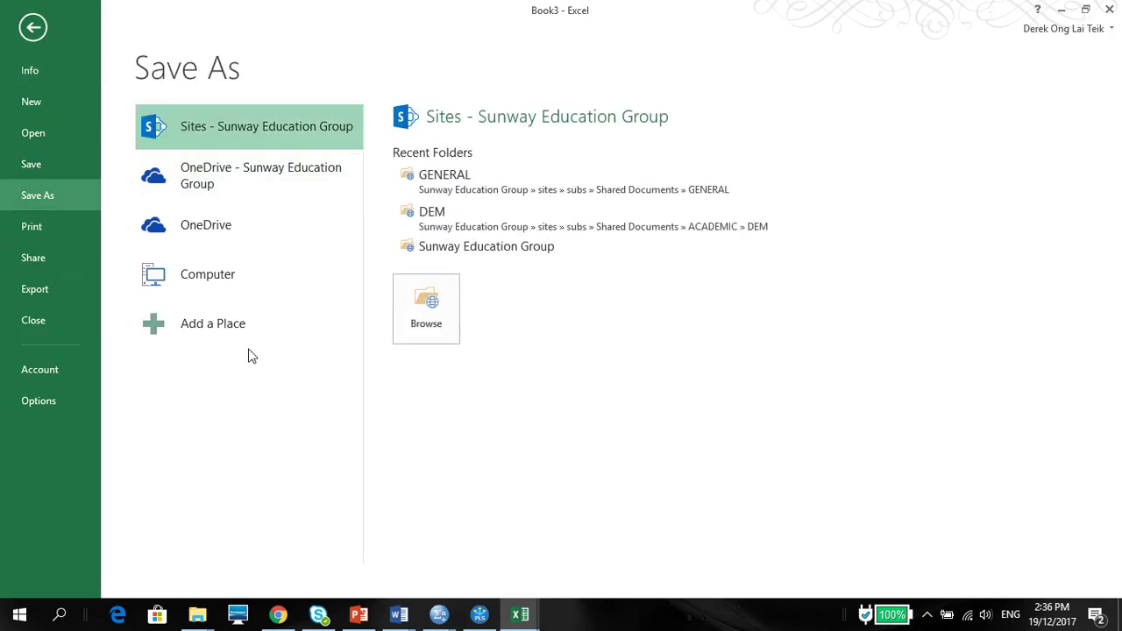
click(245, 280)
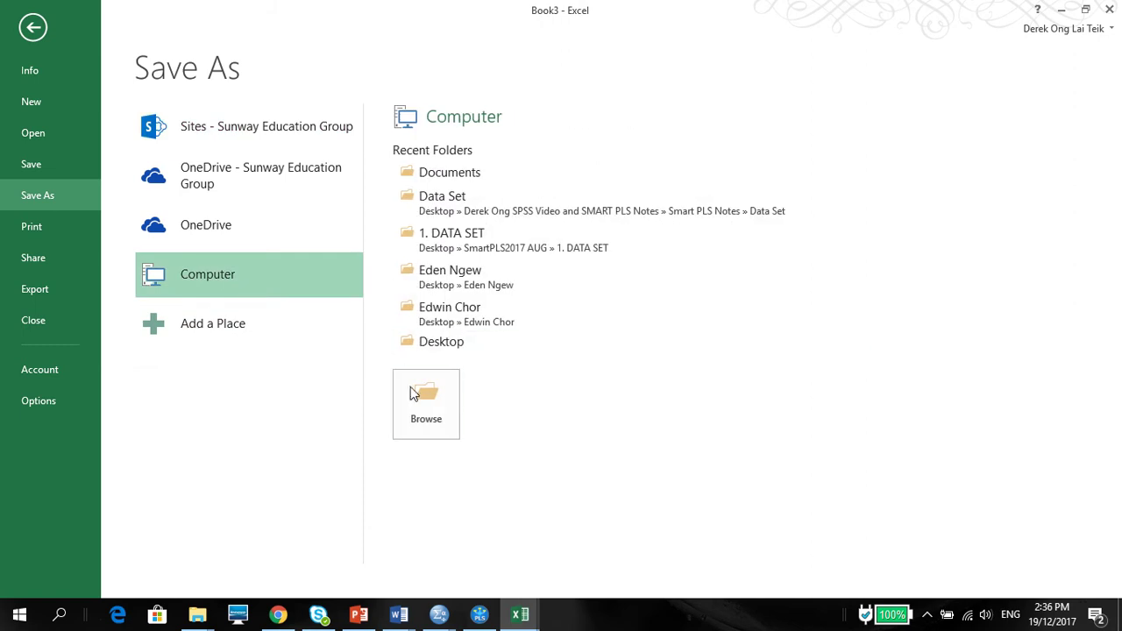
click(413, 399)
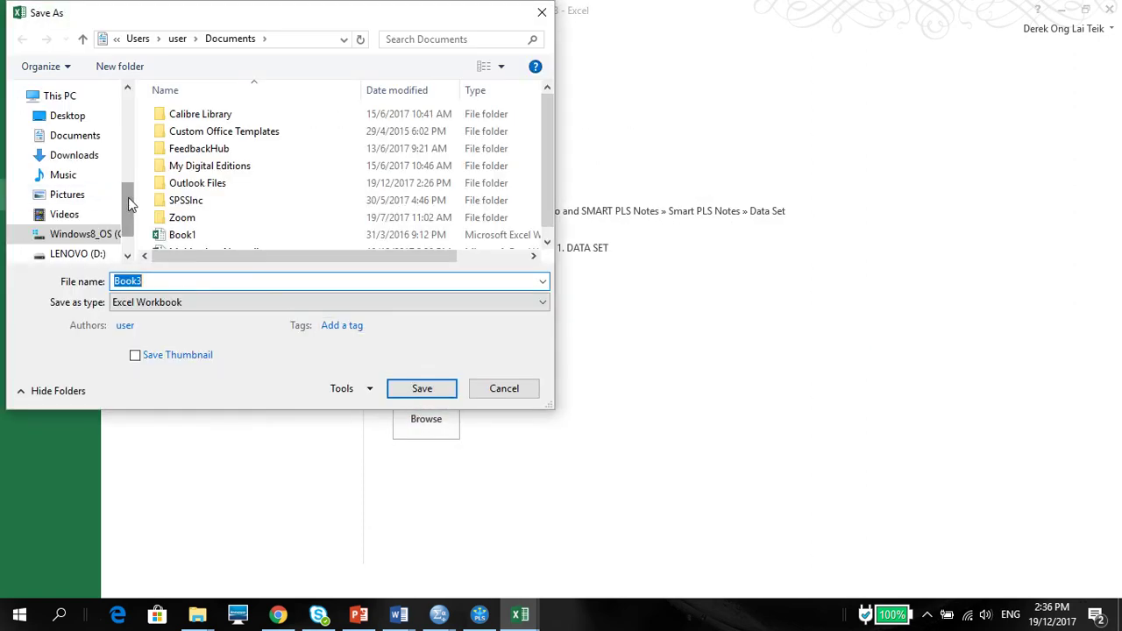
click(69, 115)
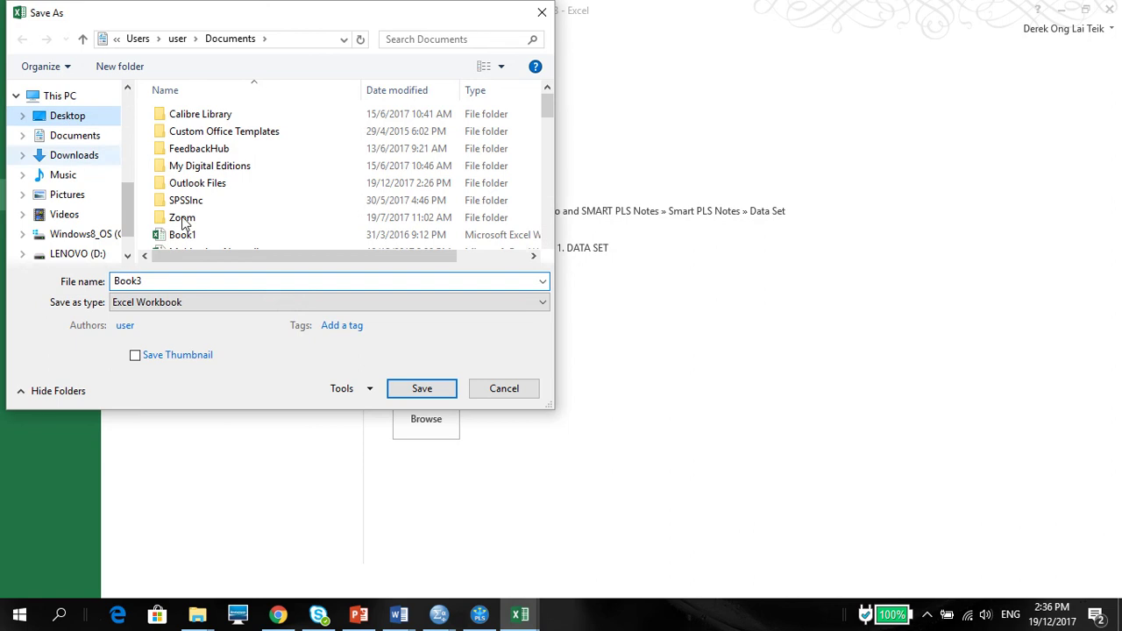
click(256, 283)
text(Multiva)
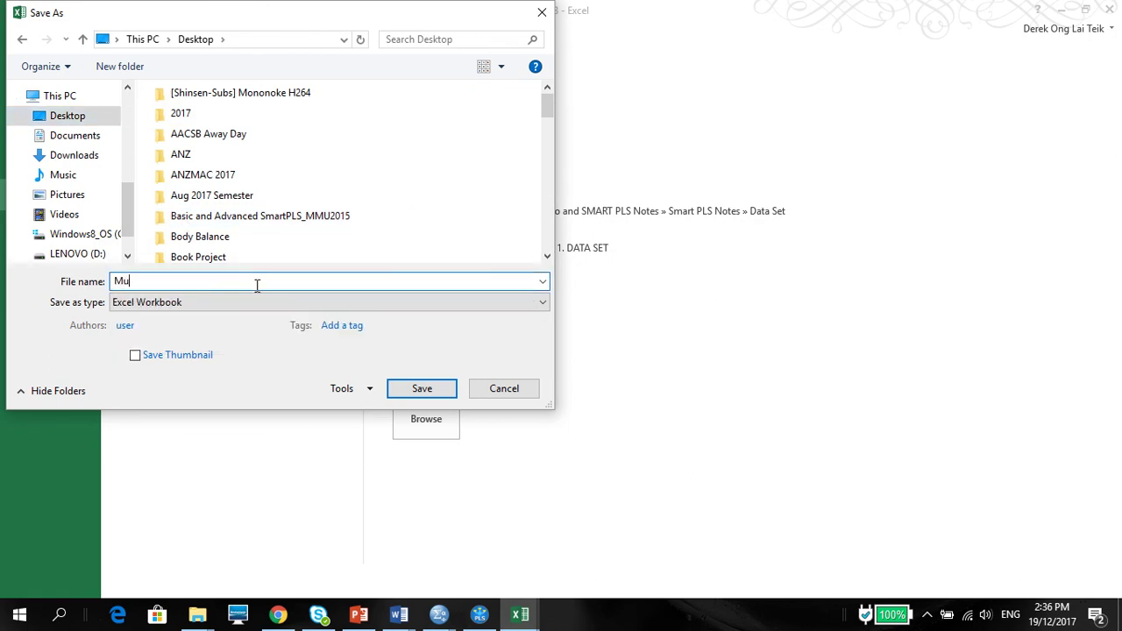
text(riate Normality)
click(424, 394)
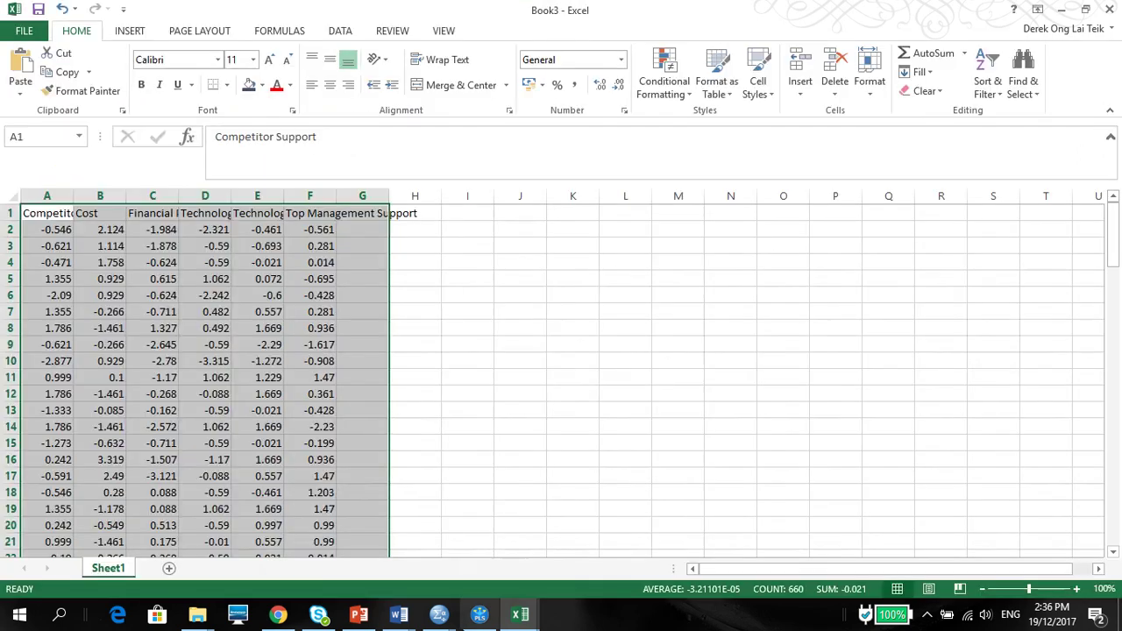
mouse_move(491, 617)
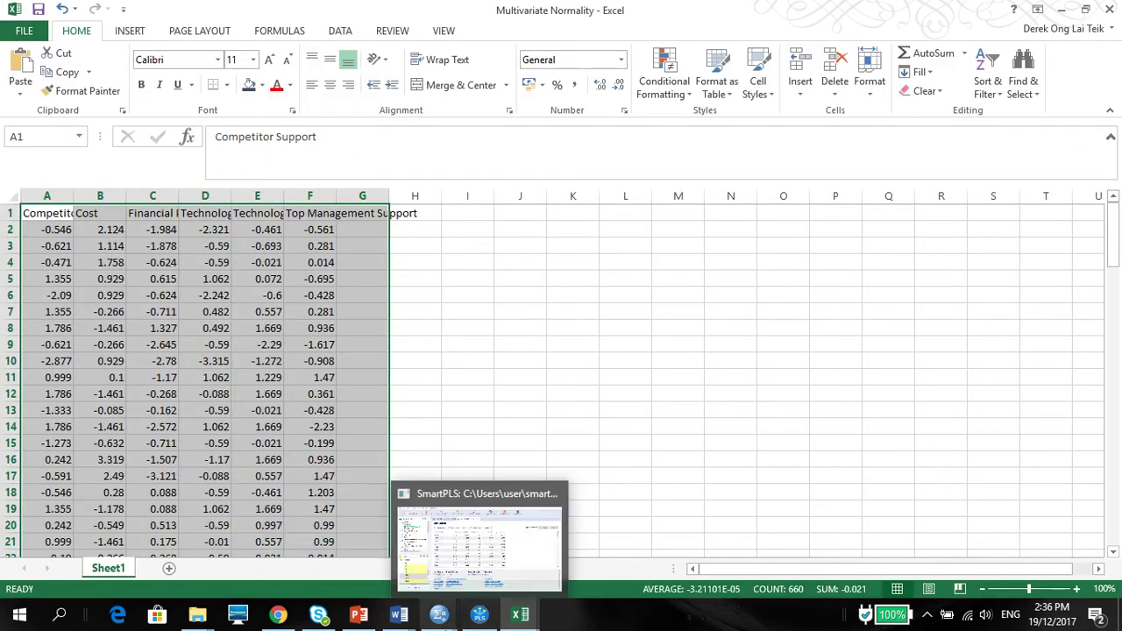
Search Google for 'webpower multivariate kurtosis' and open WebPower's skewness and kurtosis calculator
click(279, 618)
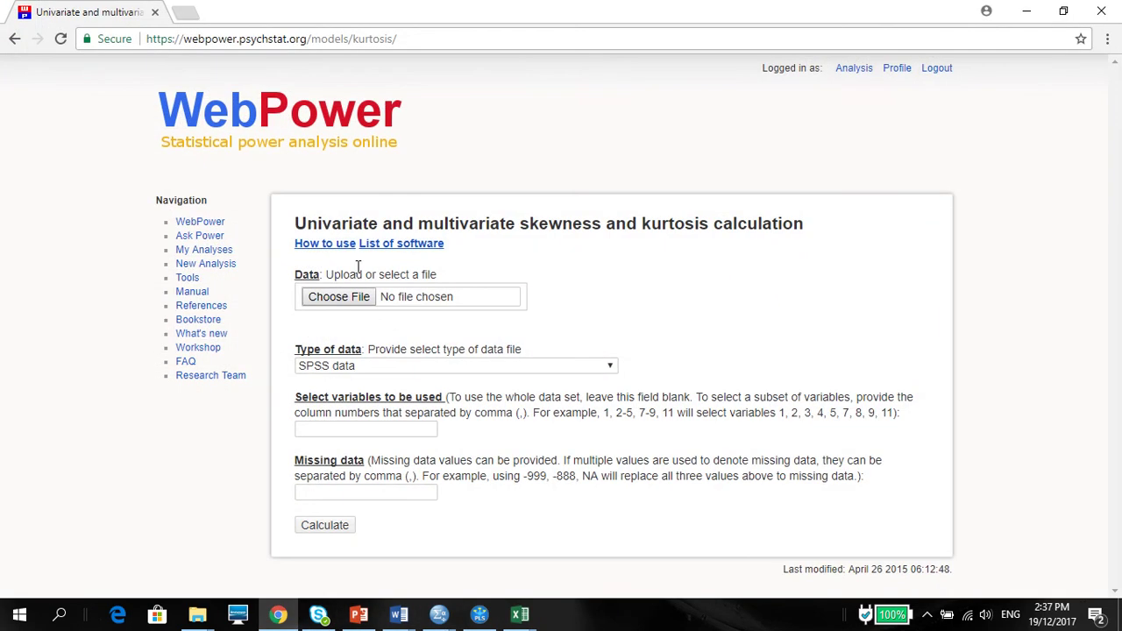
click(174, 41)
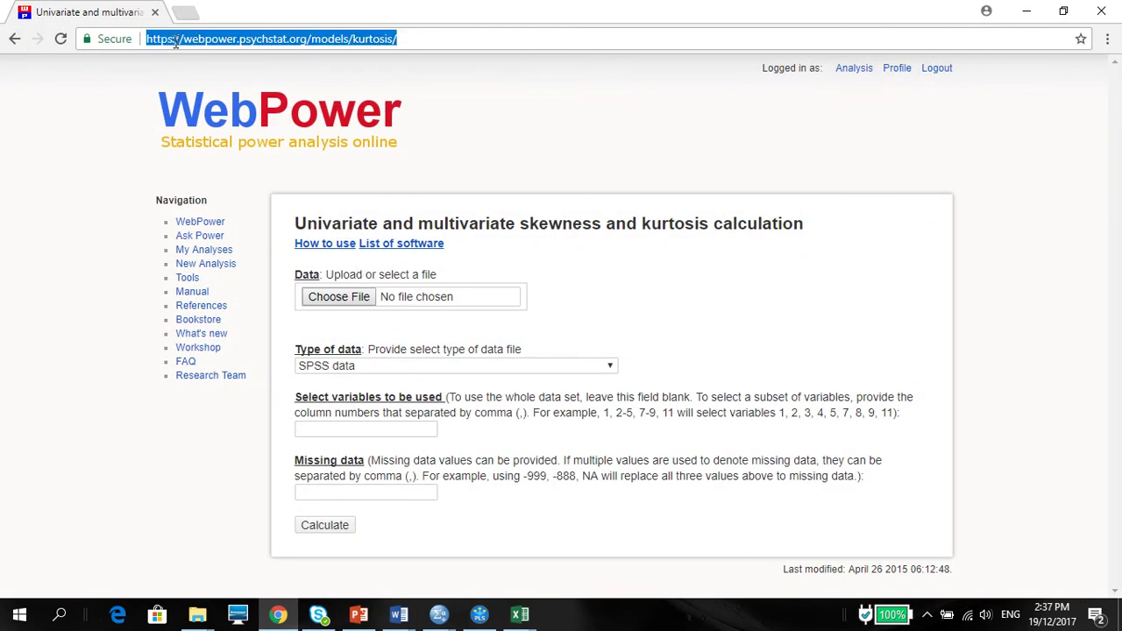
text(gi)
key(BackSpace)
text(o)
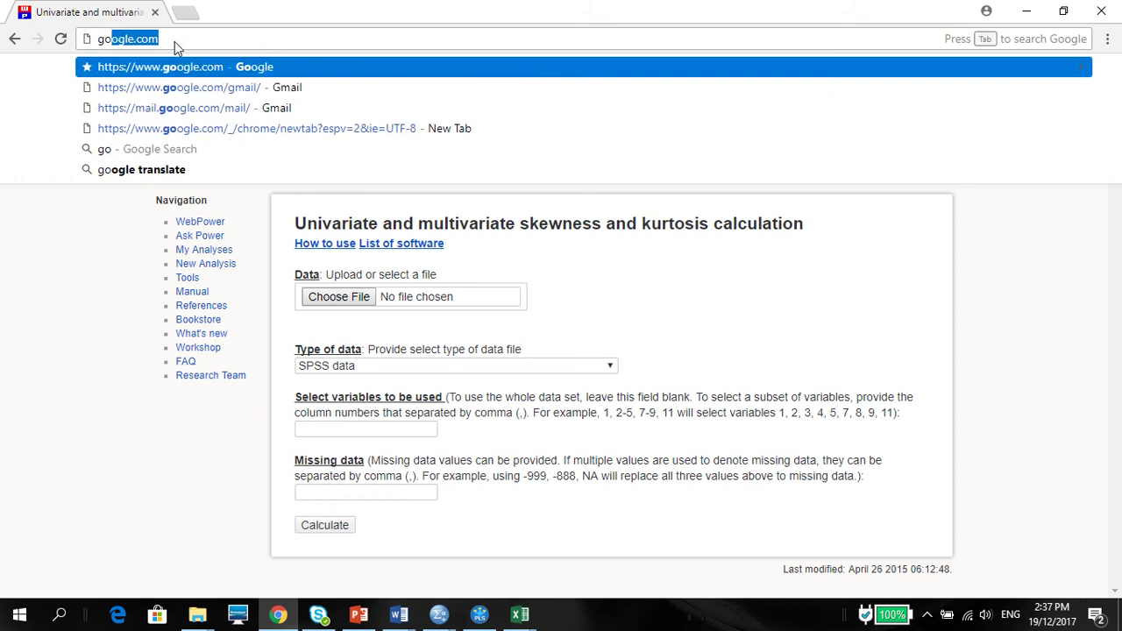
key(Return)
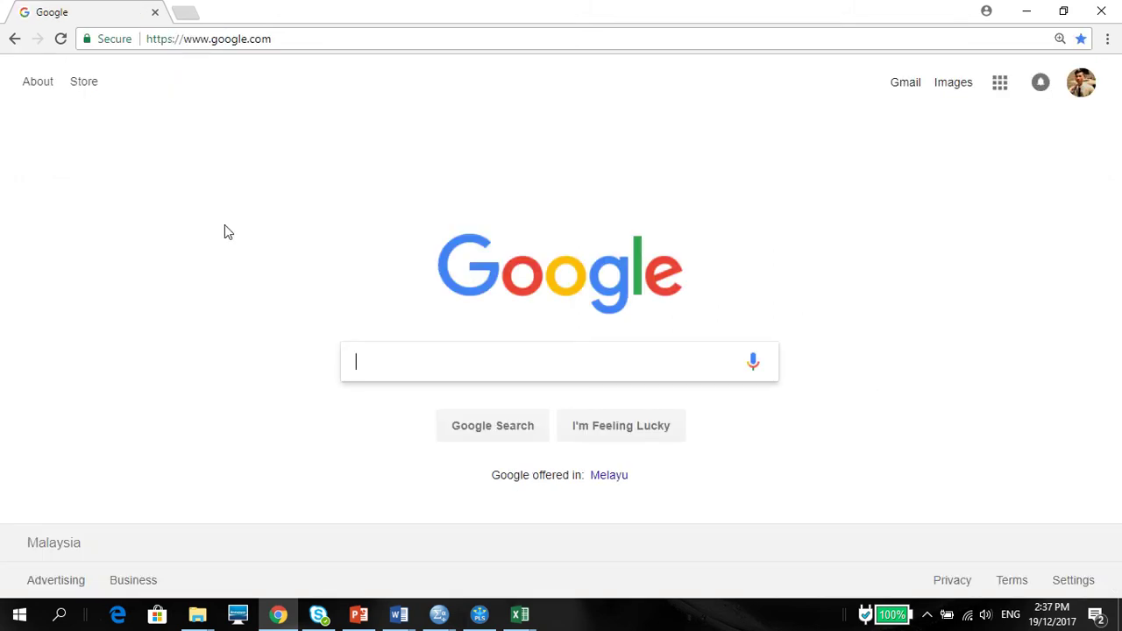
text(Webo)
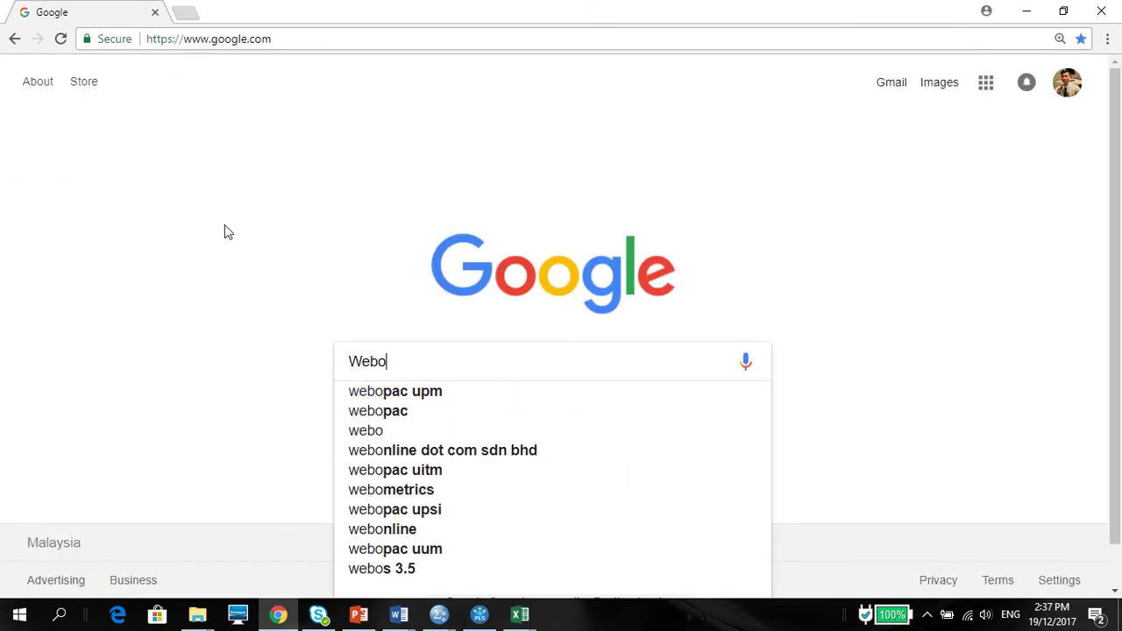
key(BackSpace)
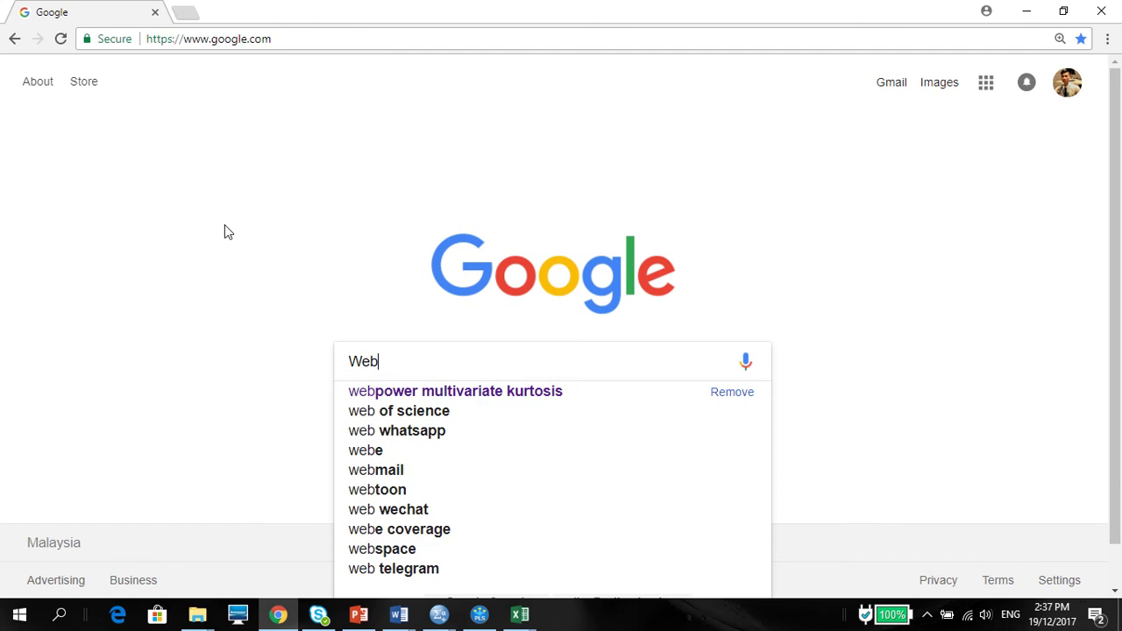
text(po)
key(Down)
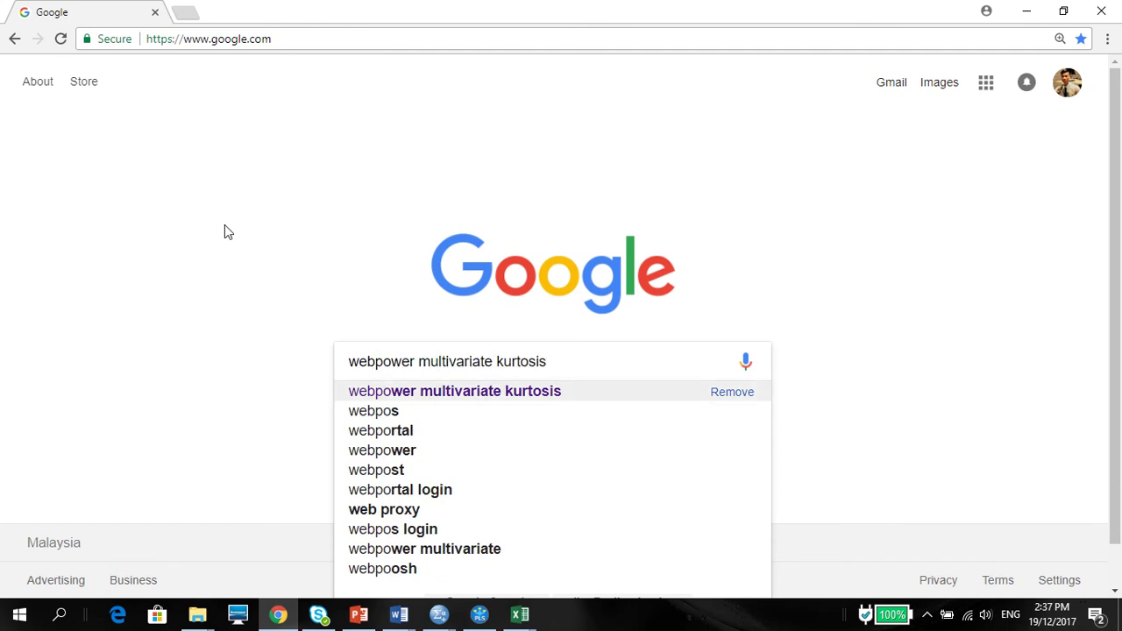
key(Return)
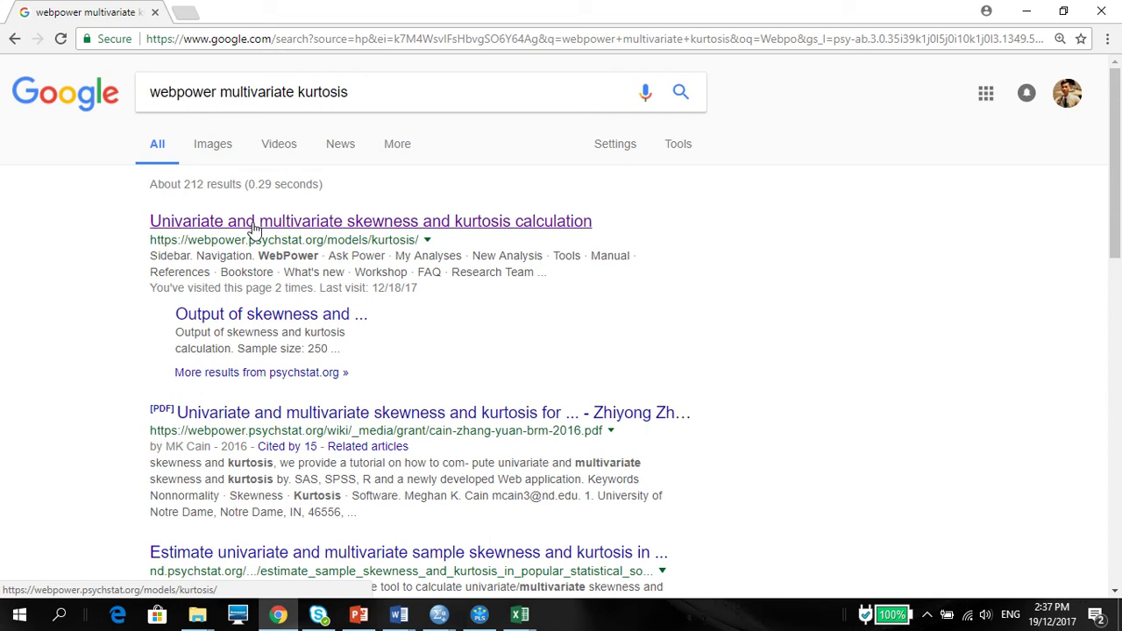
click(385, 230)
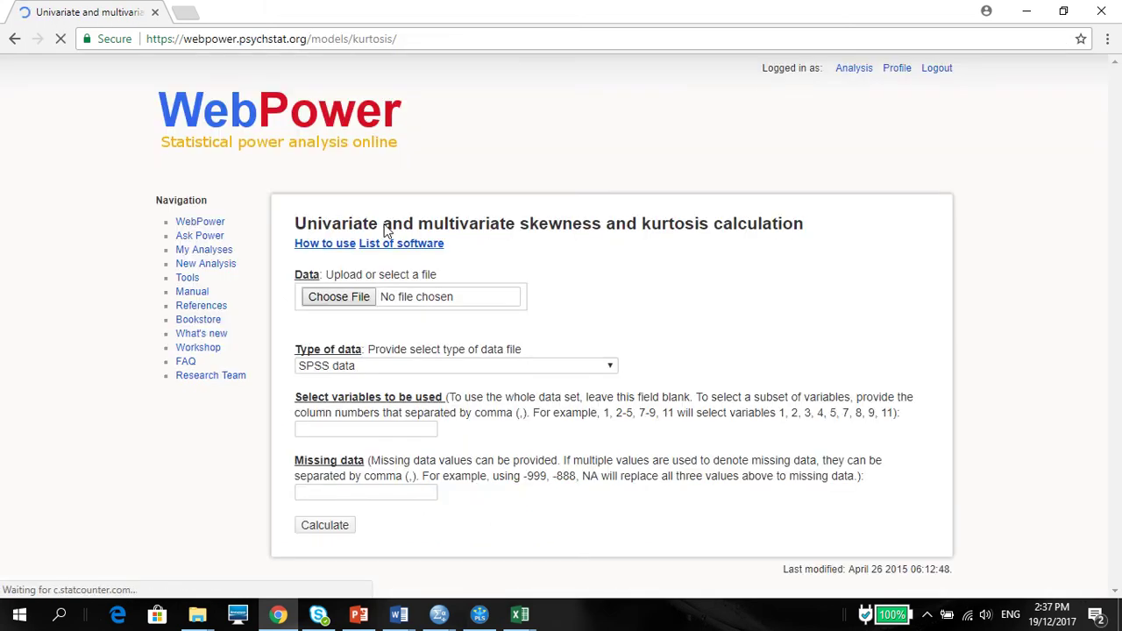
Choose Multivariate Normality.xlsx from the Desktop as the calculator's data file
click(356, 297)
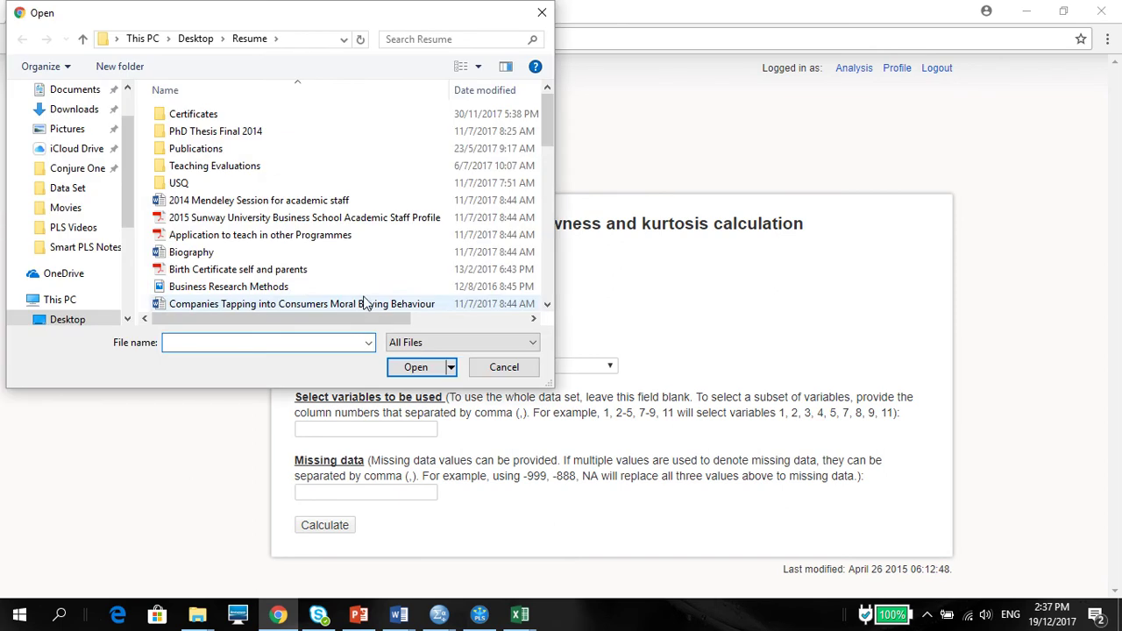
drag(547, 135, 548, 142)
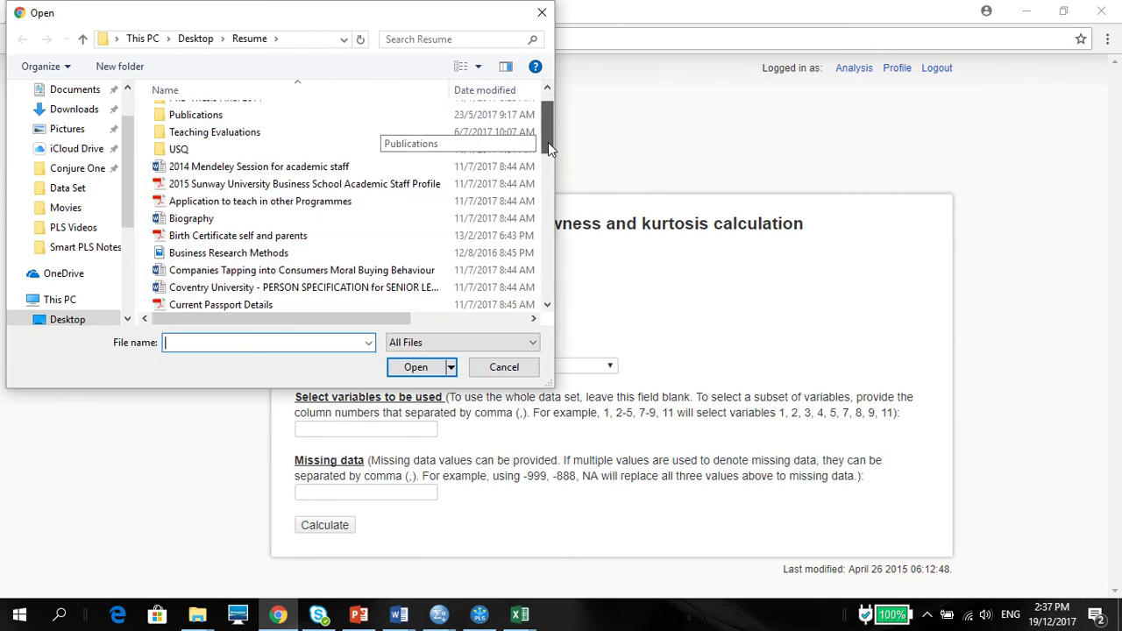
scroll(127, 166, up, 2)
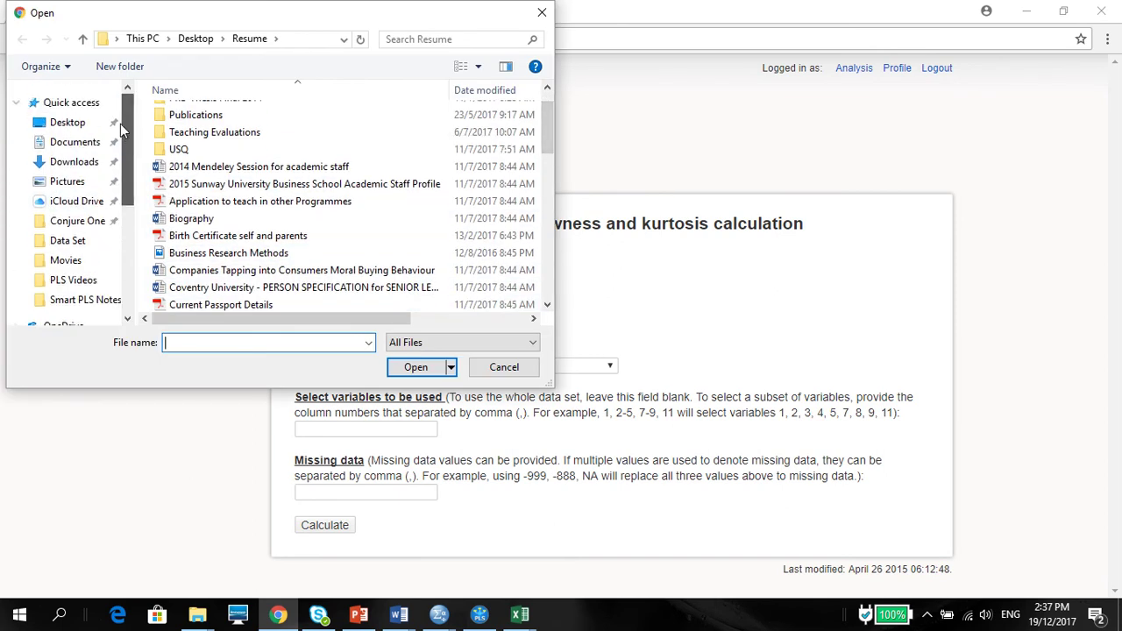
click(87, 123)
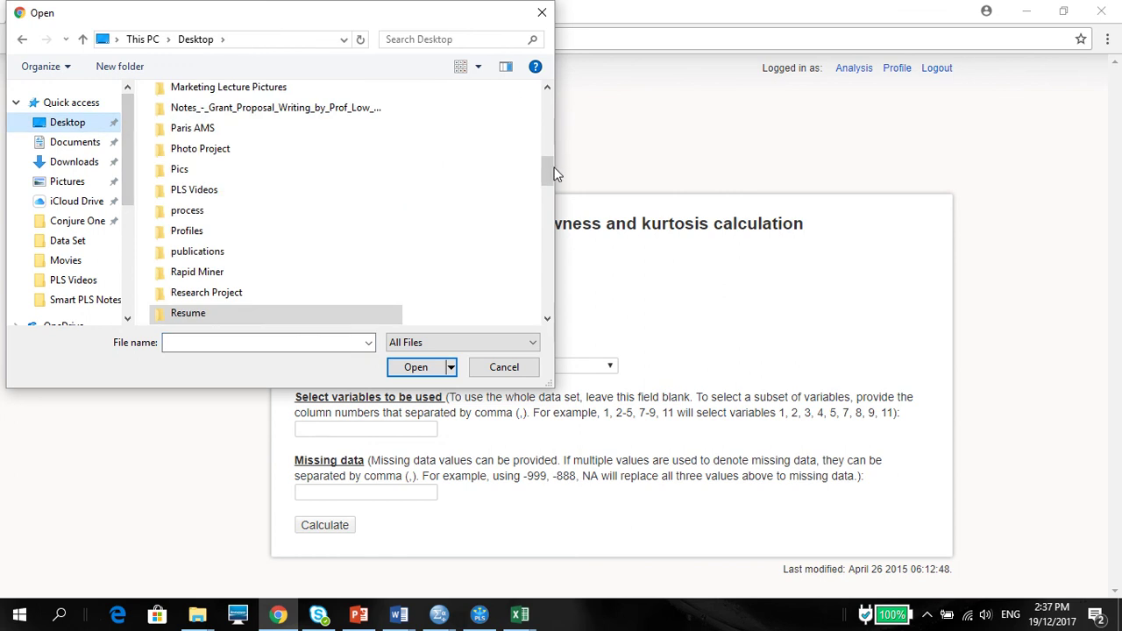
drag(552, 173, 570, 277)
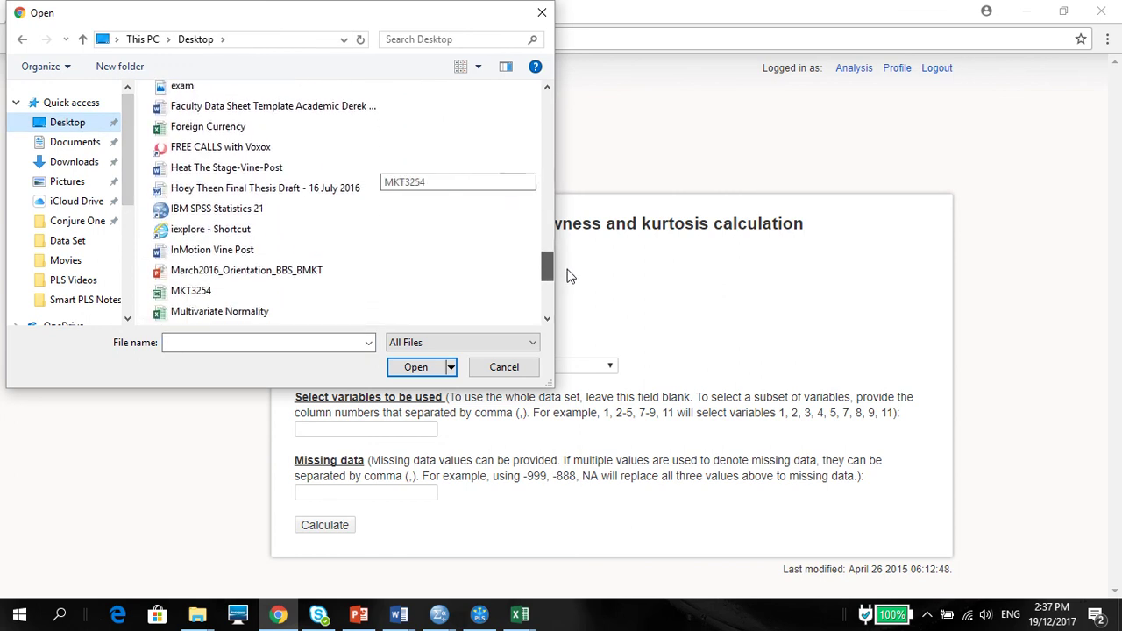
click(278, 314)
click(429, 368)
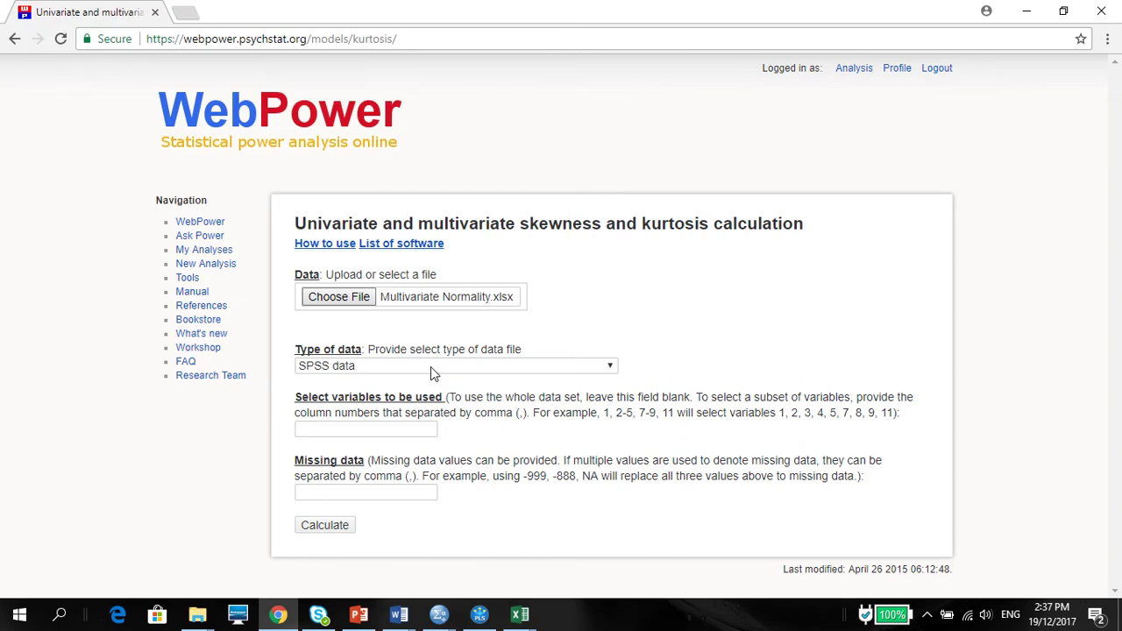
Choose 'Excel data' as the Type of data and enter variables 1-6
click(609, 368)
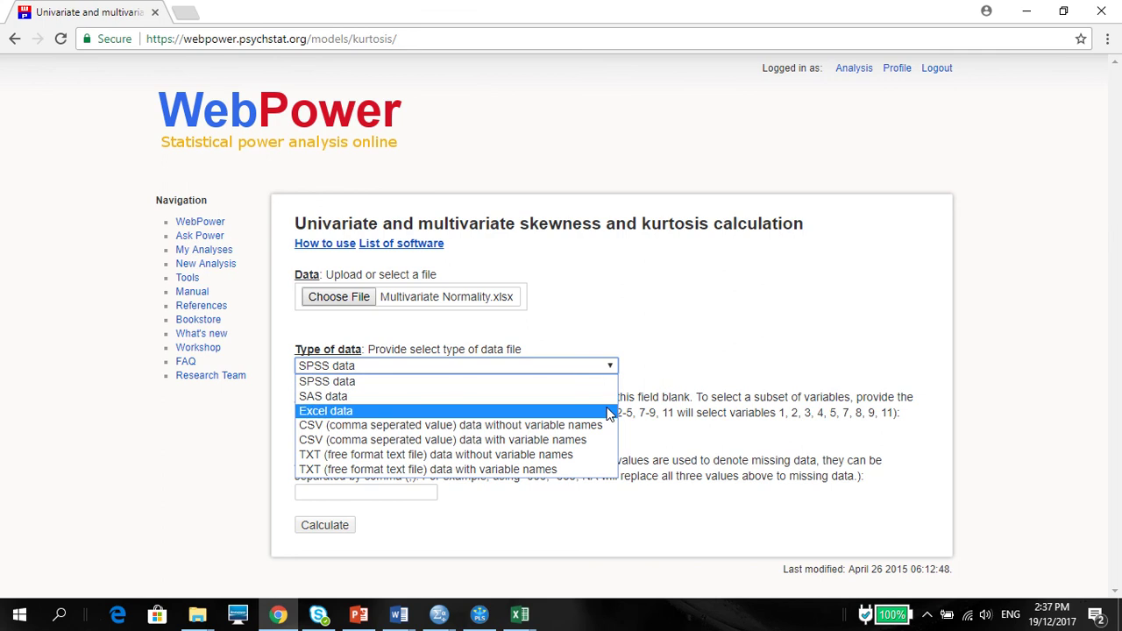
click(609, 412)
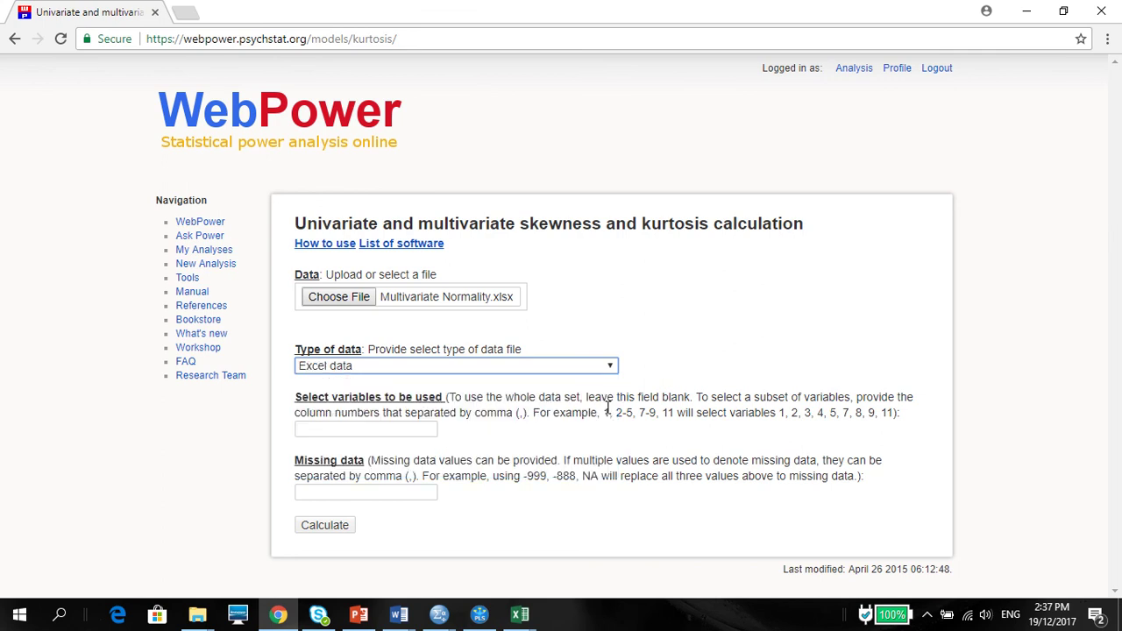
mouse_move(409, 618)
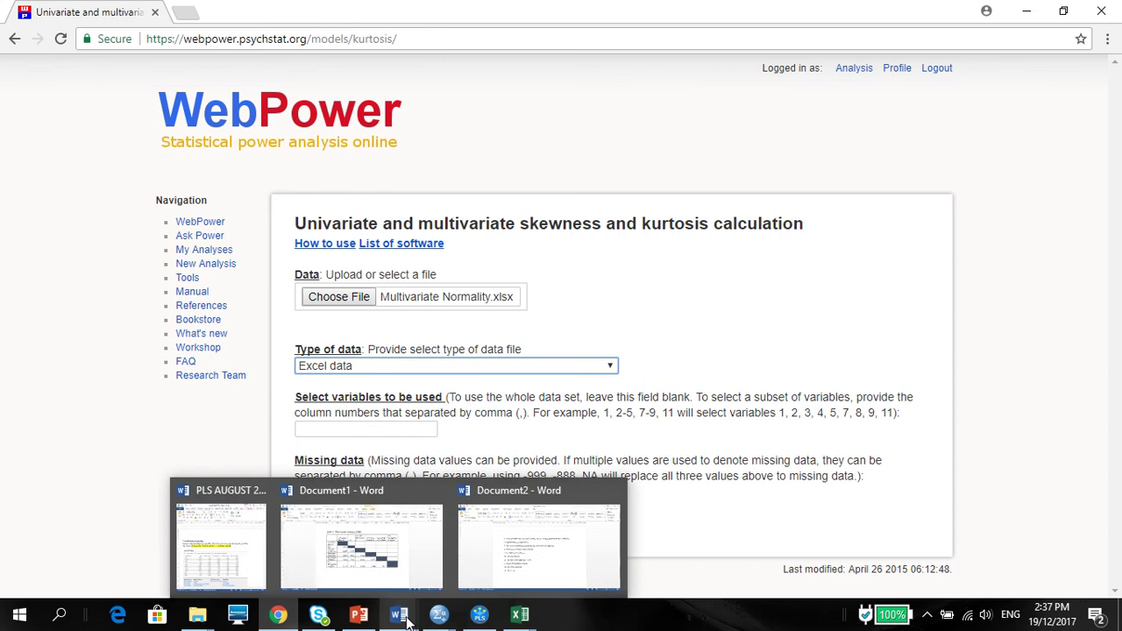
mouse_move(445, 495)
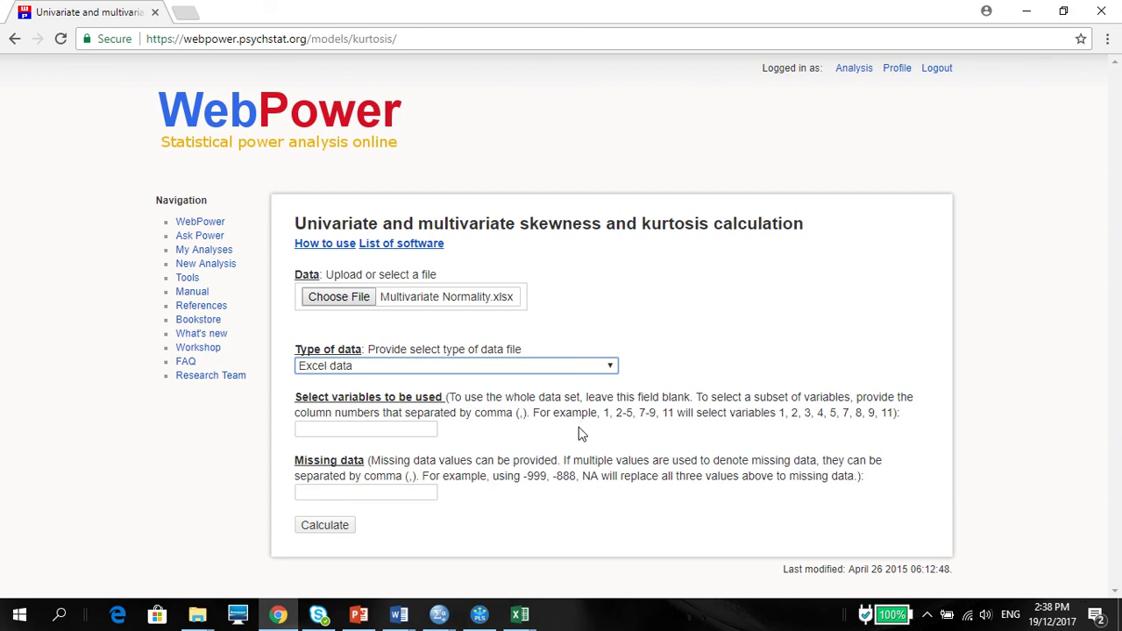
click(415, 430)
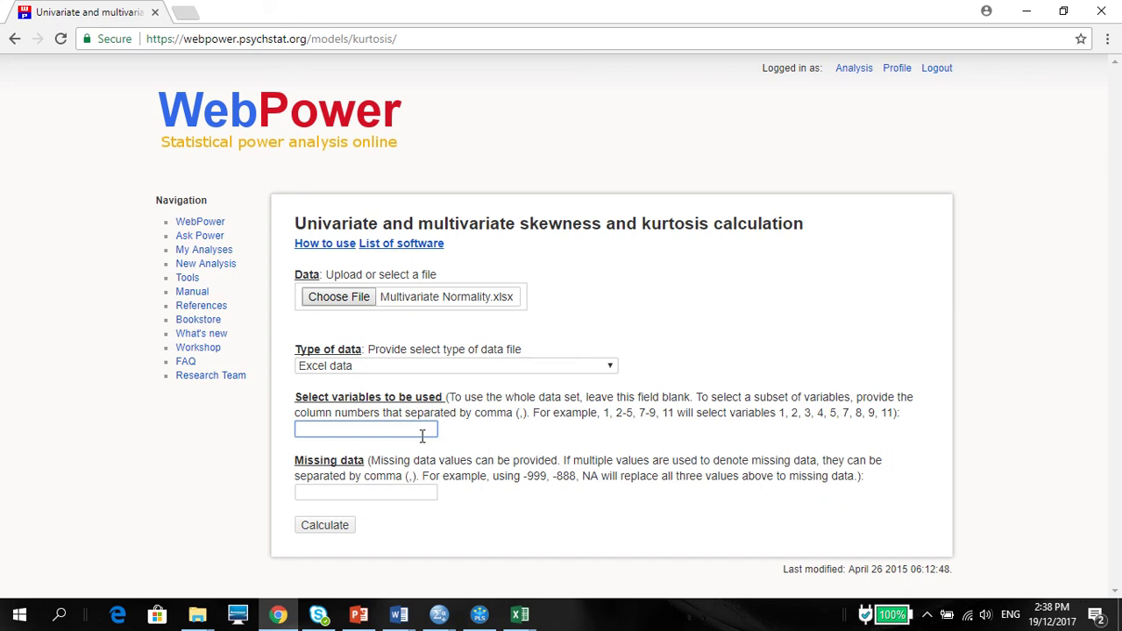
text(1-6)
click(610, 543)
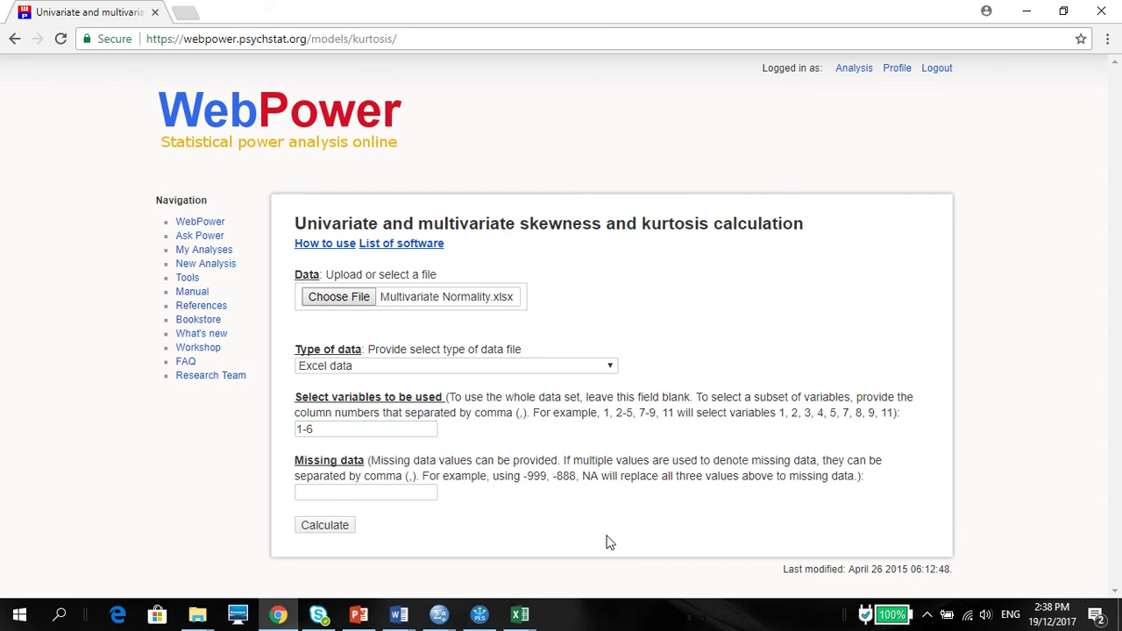
Calculate, giving Mardia's skewness 15.28 and kurtosis 67.37, both p = 0, then review univariate skewness
click(324, 526)
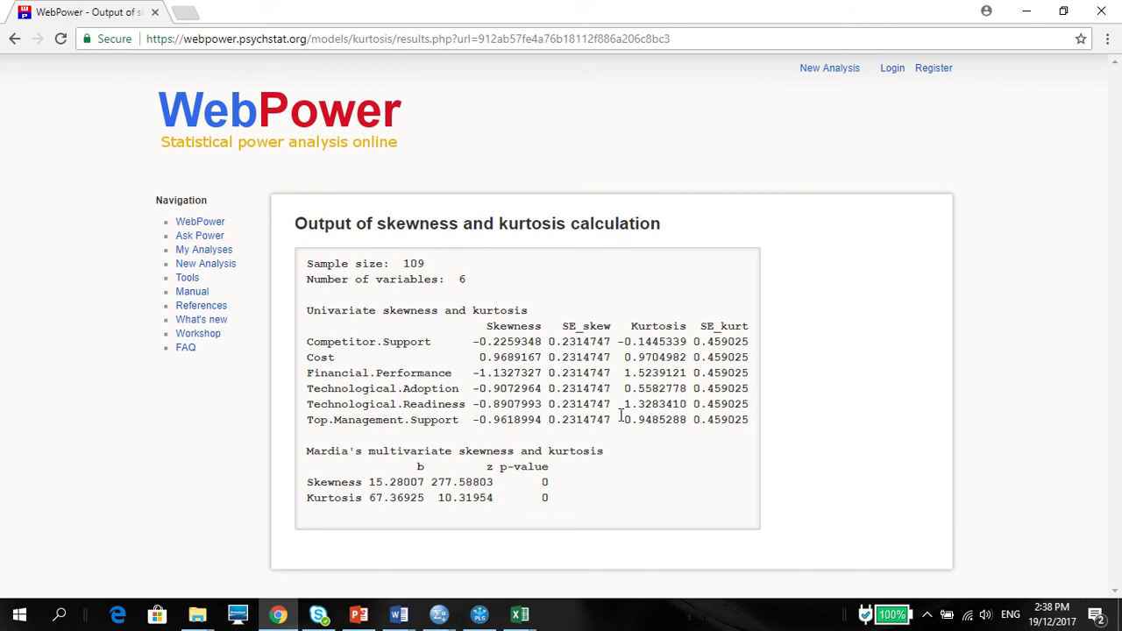
drag(485, 372, 510, 373)
drag(310, 342, 467, 419)
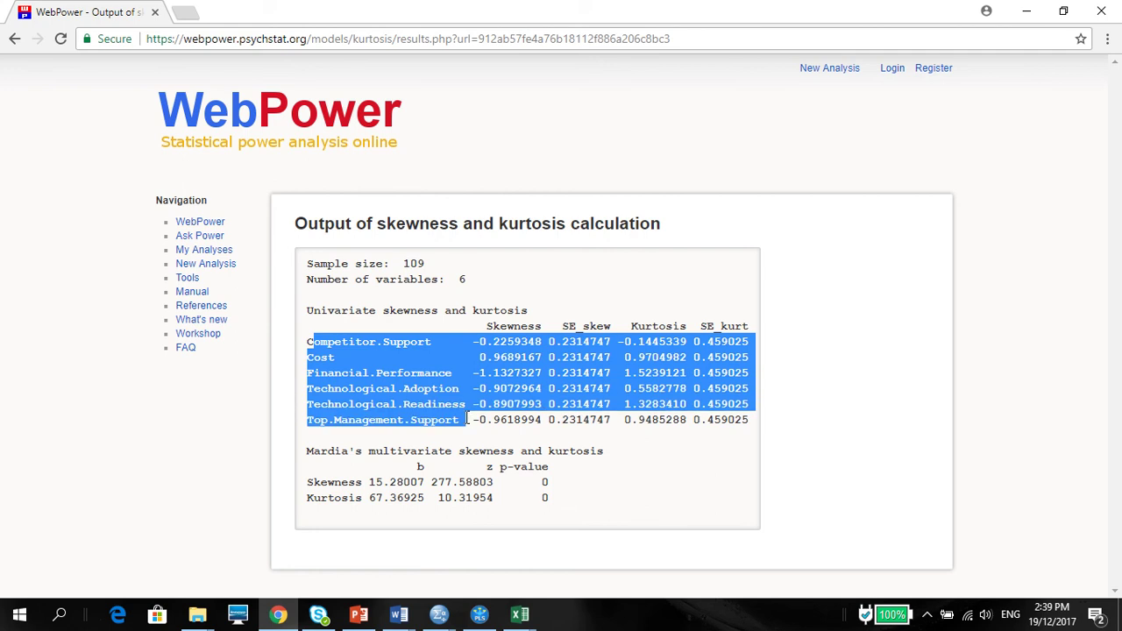
click(483, 374)
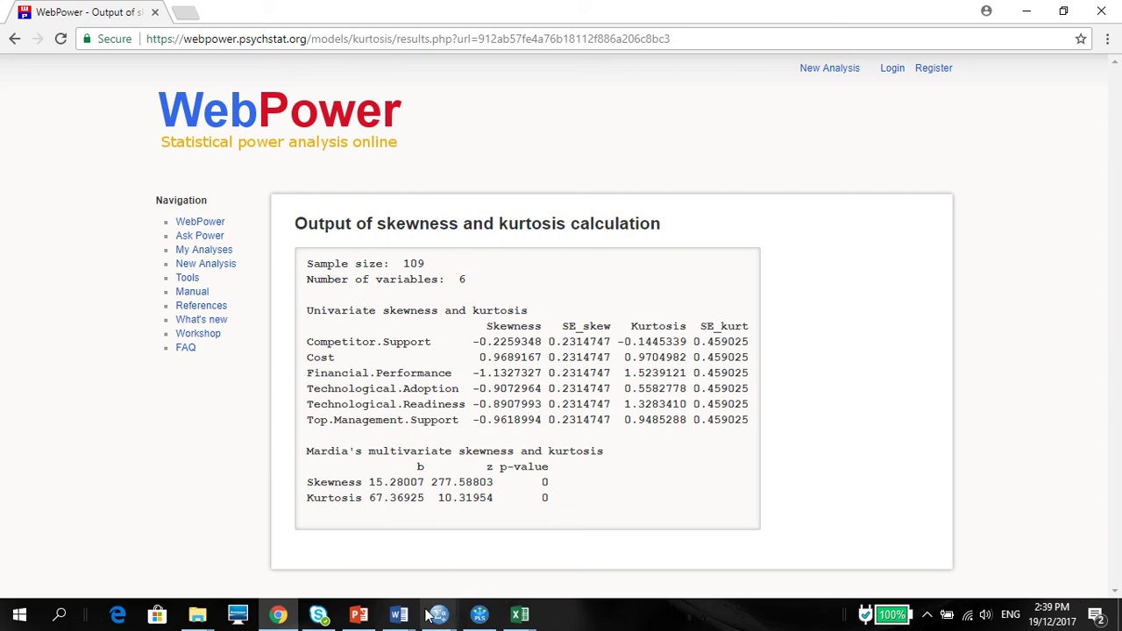
click(478, 617)
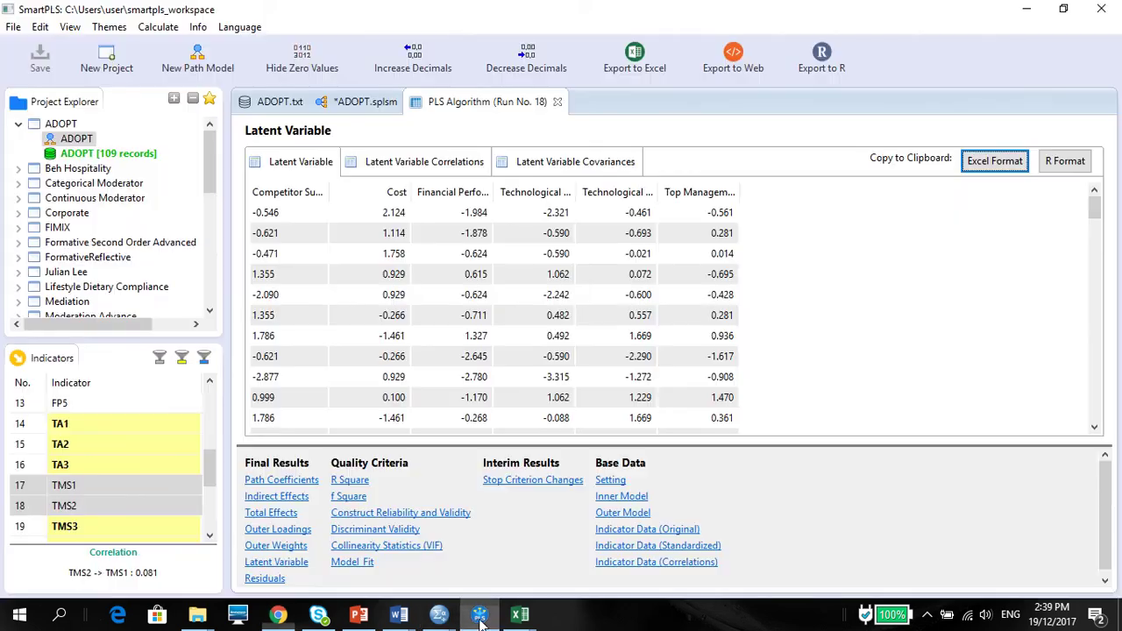
click(339, 103)
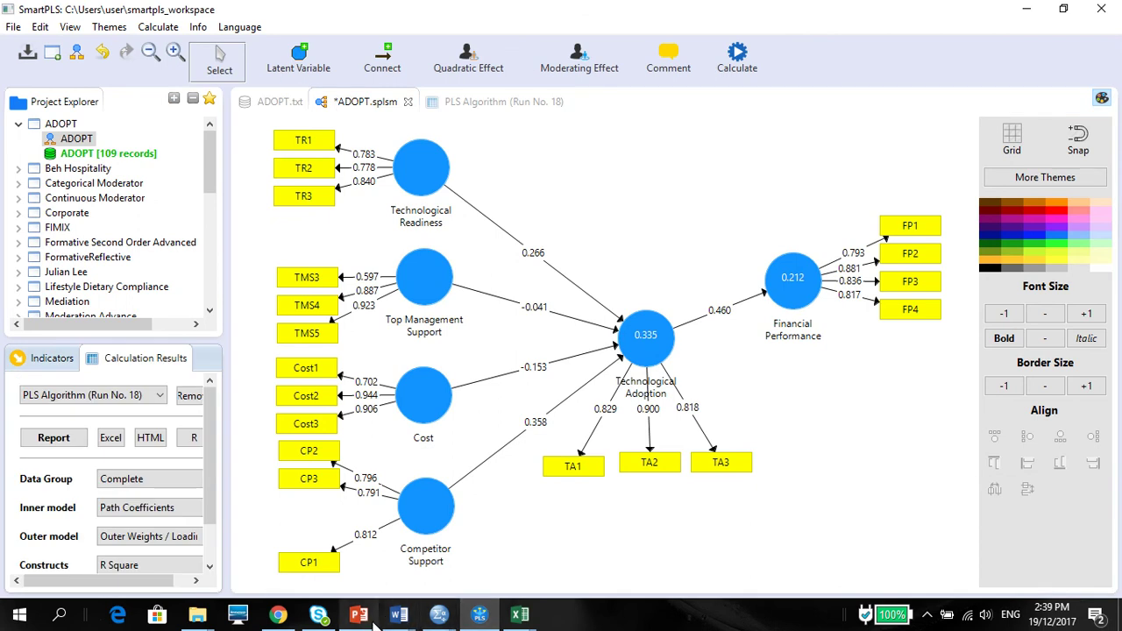
click(399, 615)
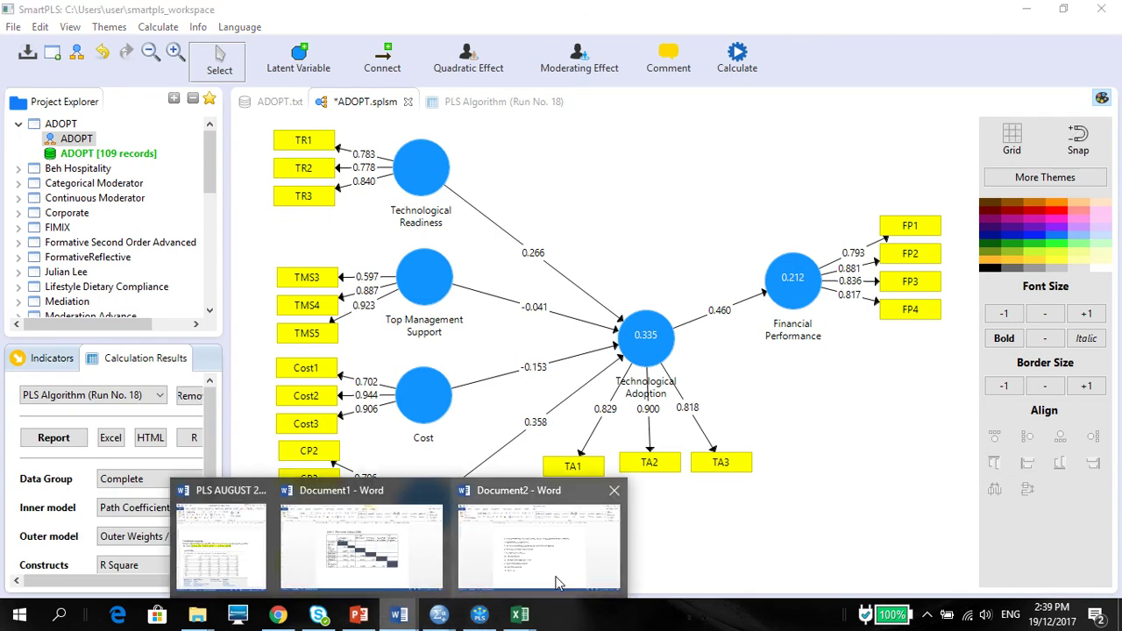
click(312, 615)
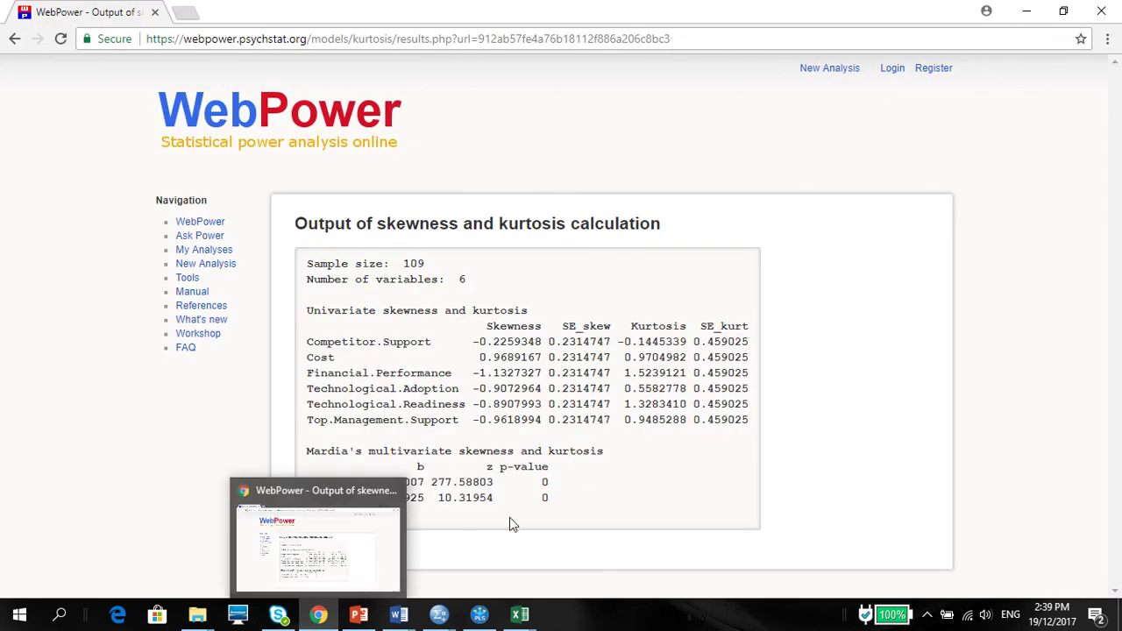
Review slide 49's Mardia cutoffs (skewness ±1, kurtosis ±20) and bootstrapping note, then return to SmartPLS
click(359, 616)
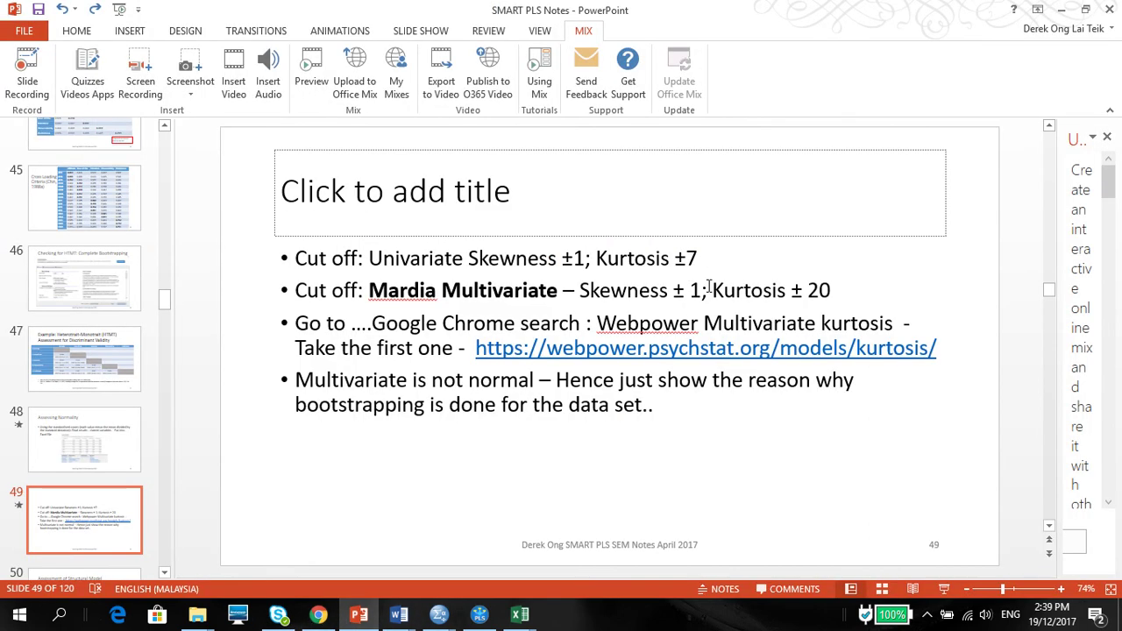
drag(691, 290, 847, 290)
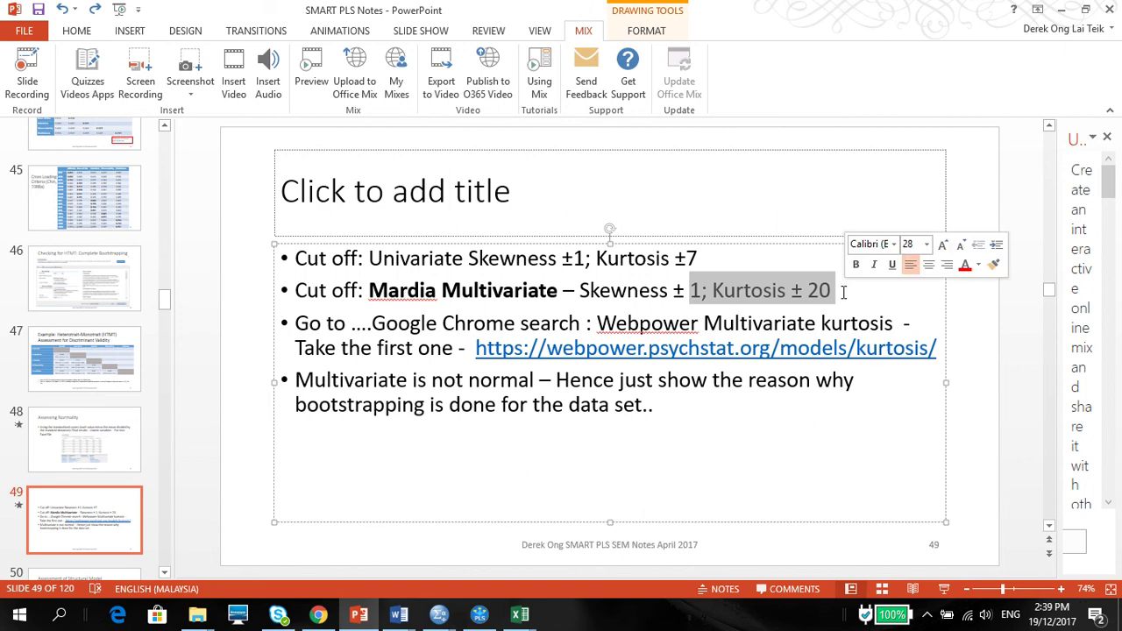
drag(580, 392, 633, 438)
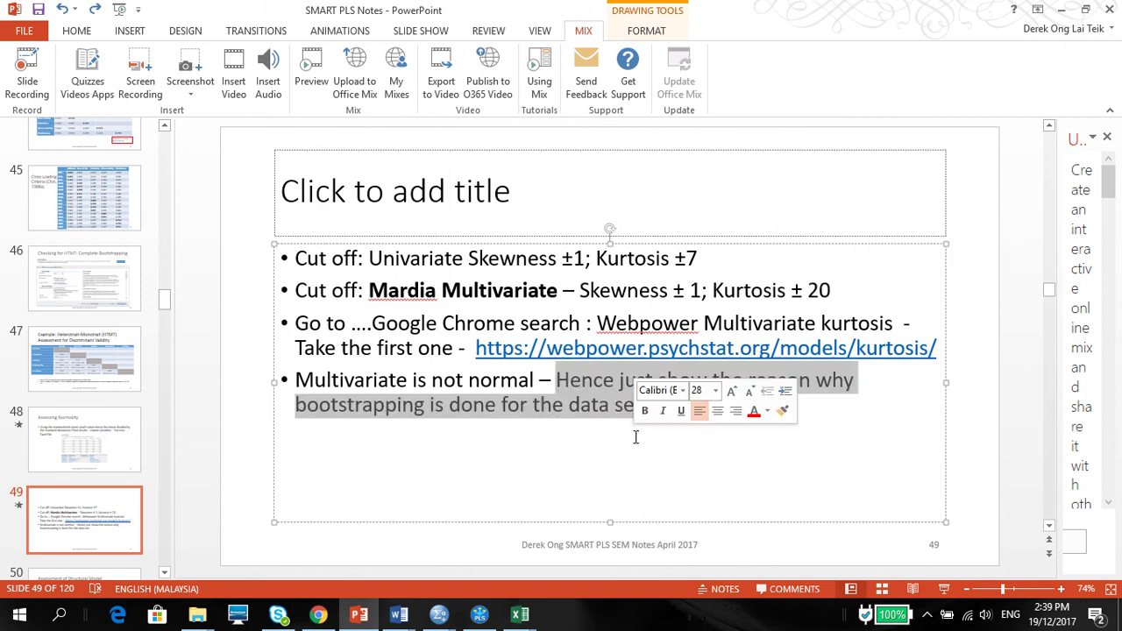
click(410, 489)
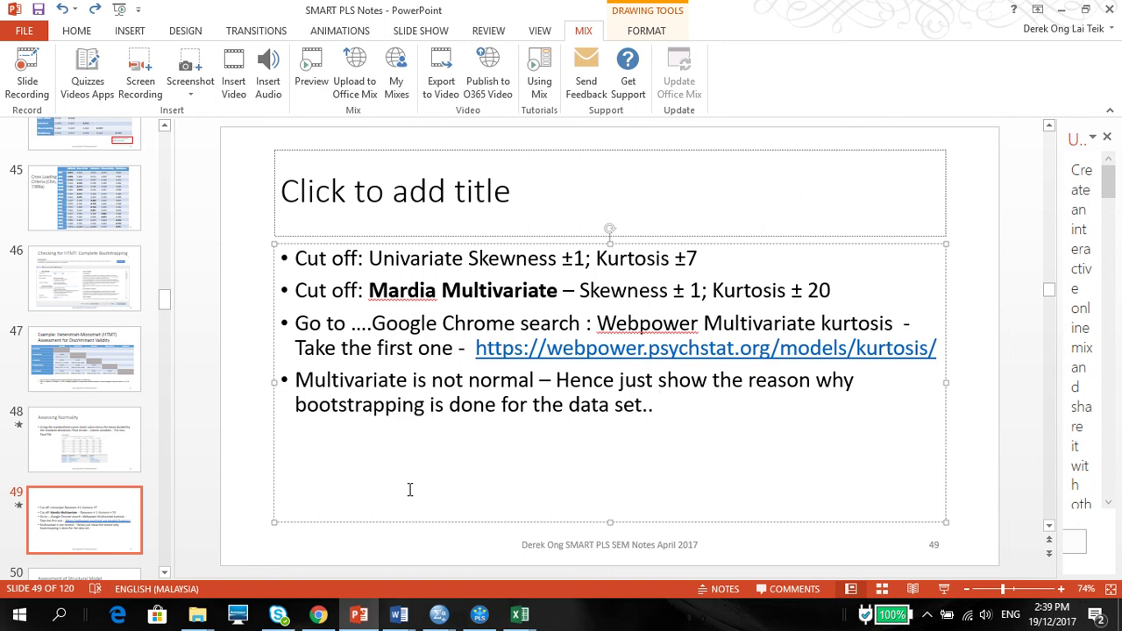
click(489, 618)
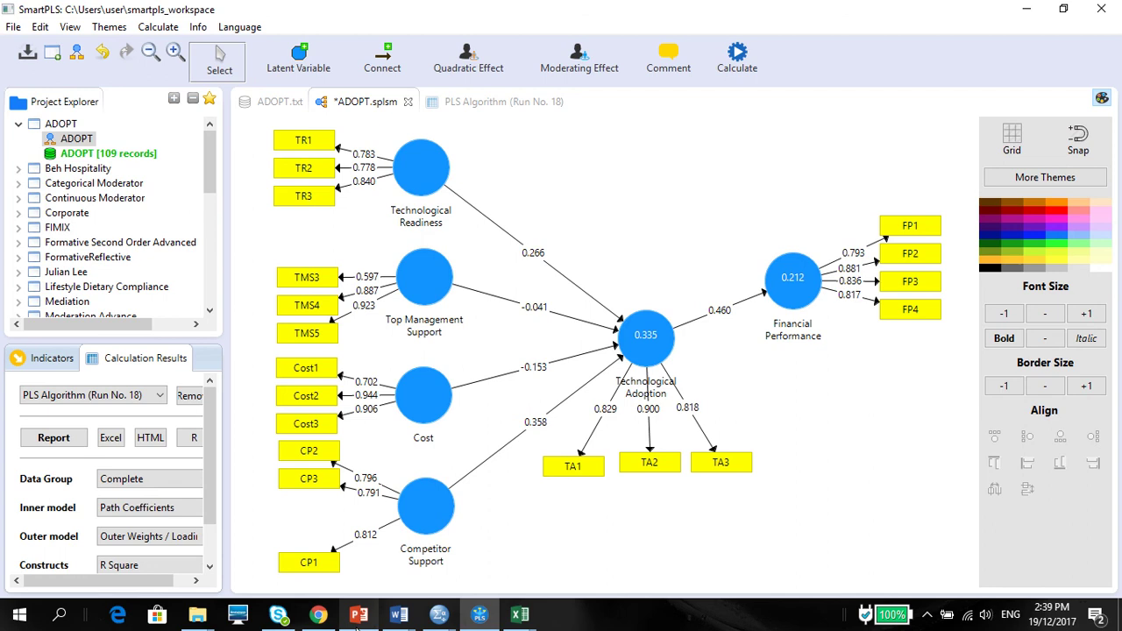
Return to the WebPower skewness and kurtosis results in Chrome
click(318, 616)
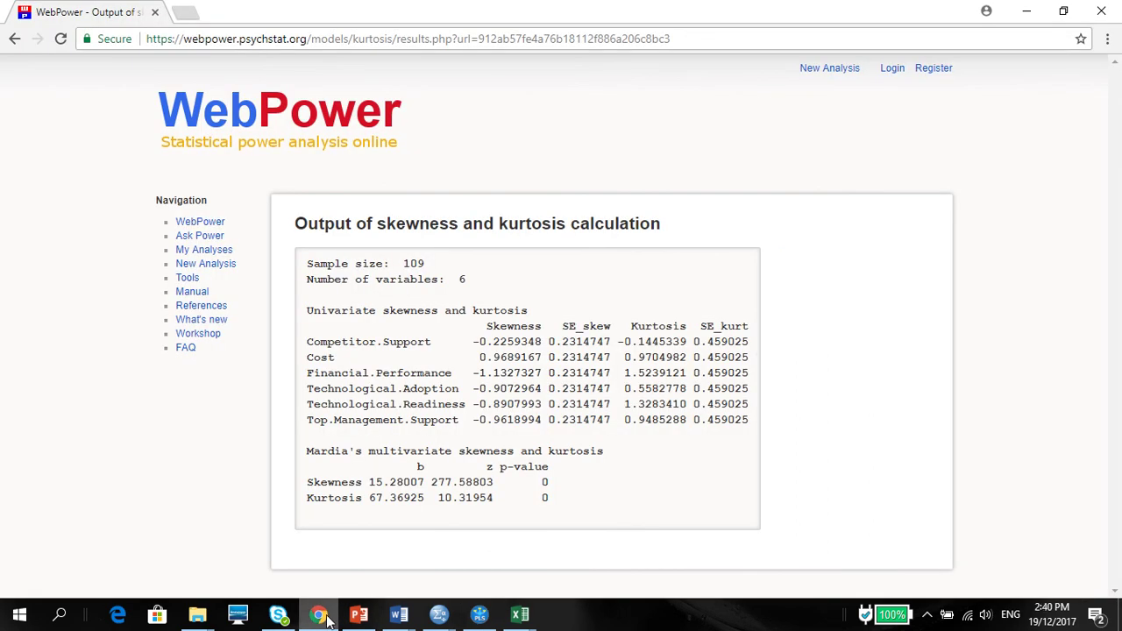